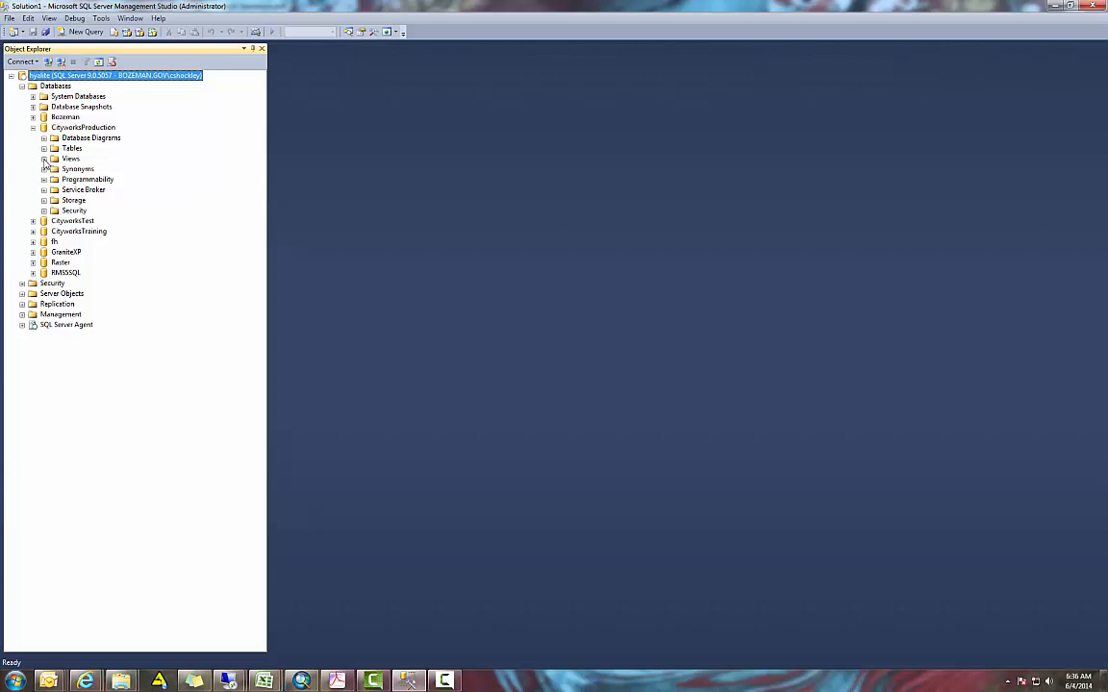
# Start a new view in the CityworksProduction database
pyautogui.click(43, 159)
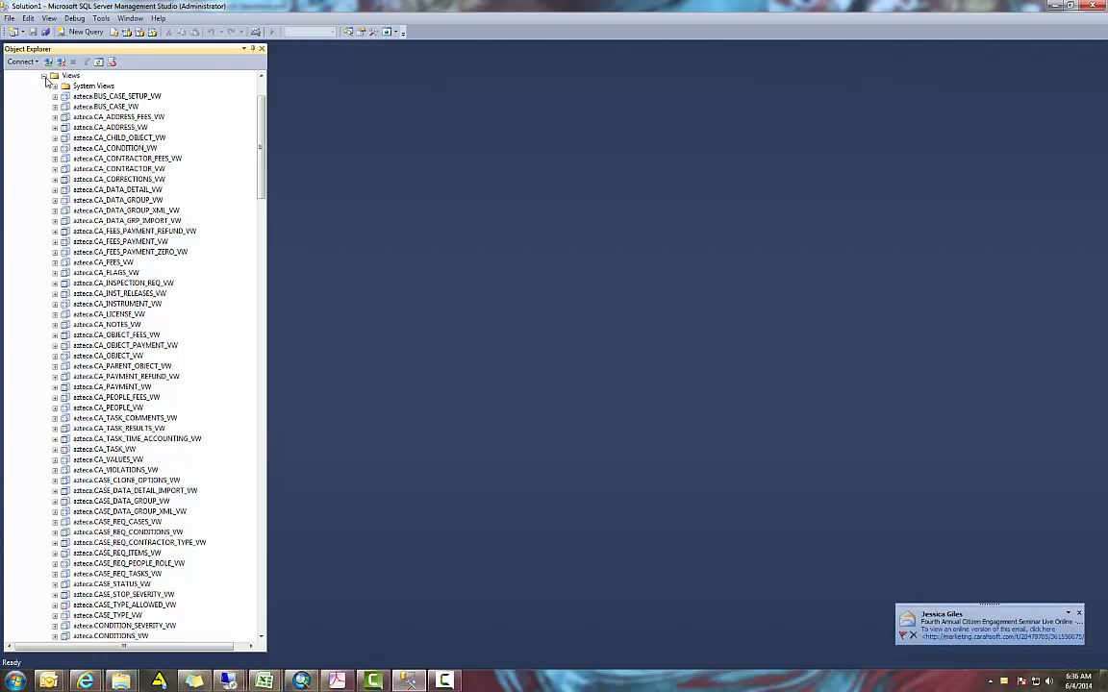
pyautogui.click(43, 75)
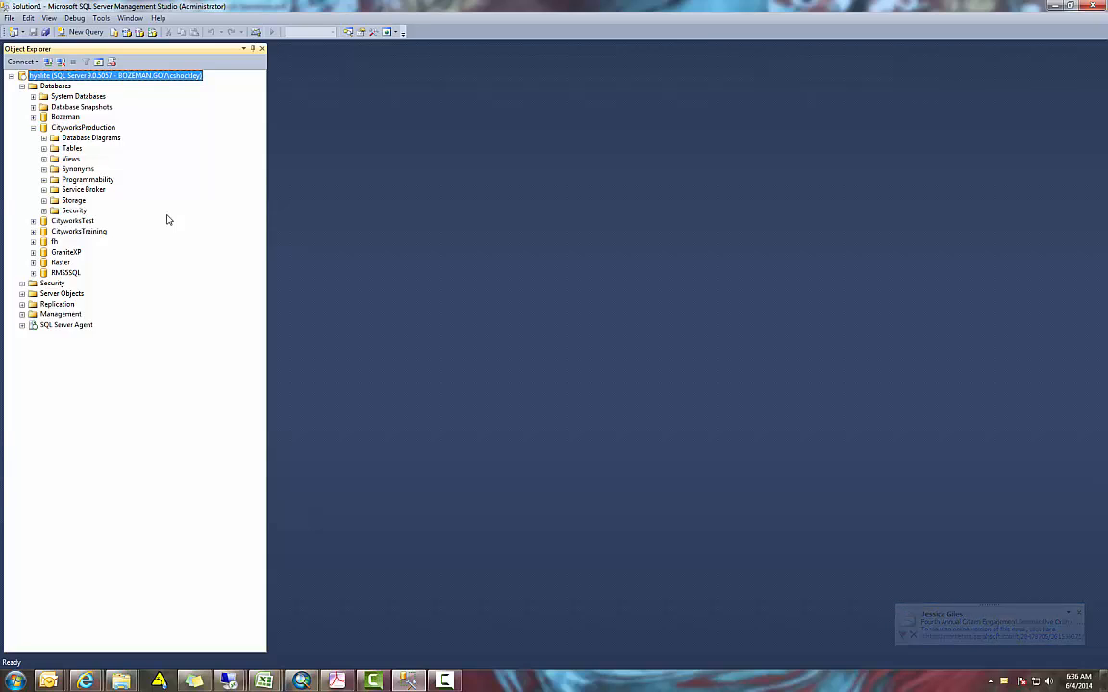
pyautogui.rightClick(86, 159)
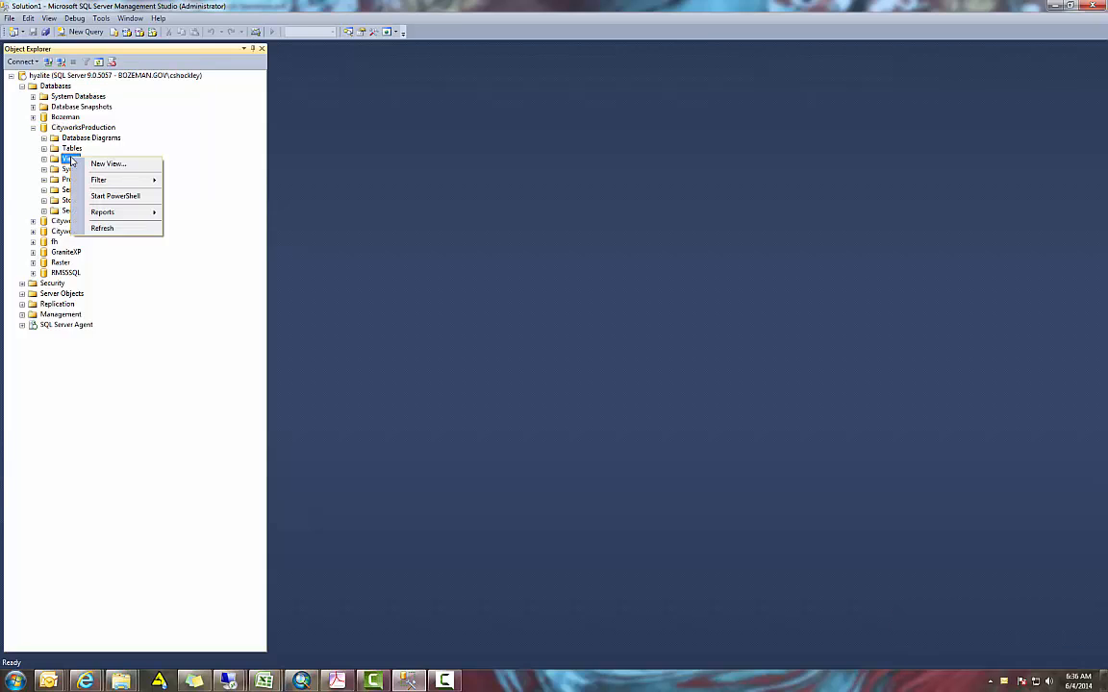
pyautogui.click(100, 165)
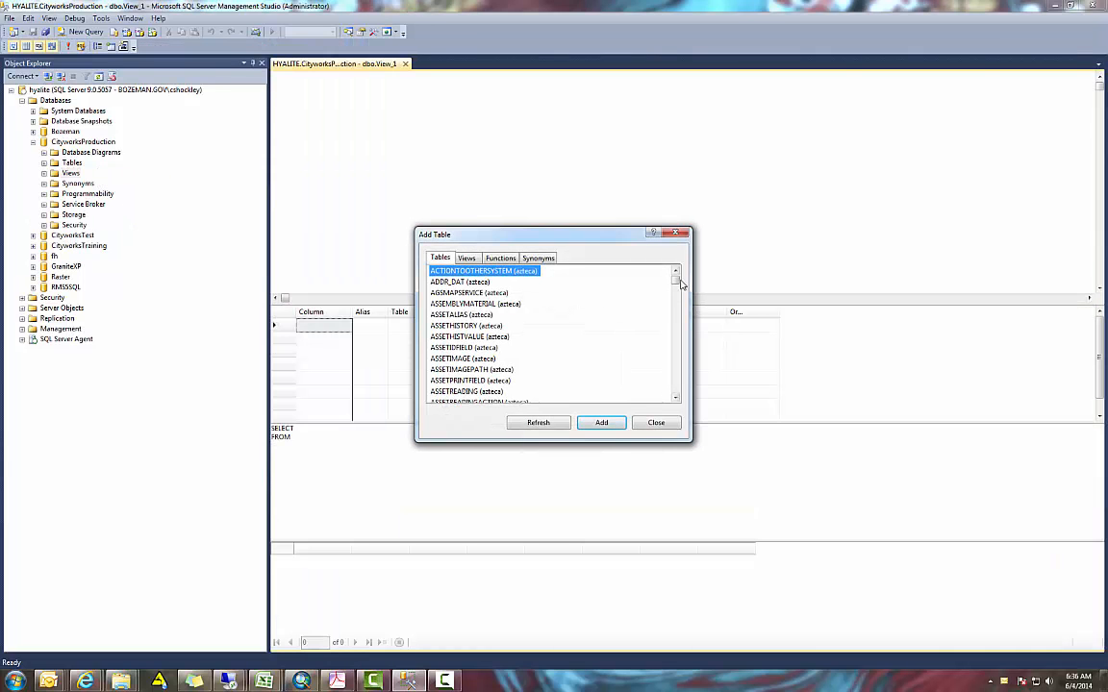
# Add the WORKORDER and WORKORDERENTITY tables to the new view
pyautogui.moveTo(676, 280); pyautogui.dragTo(683, 387)
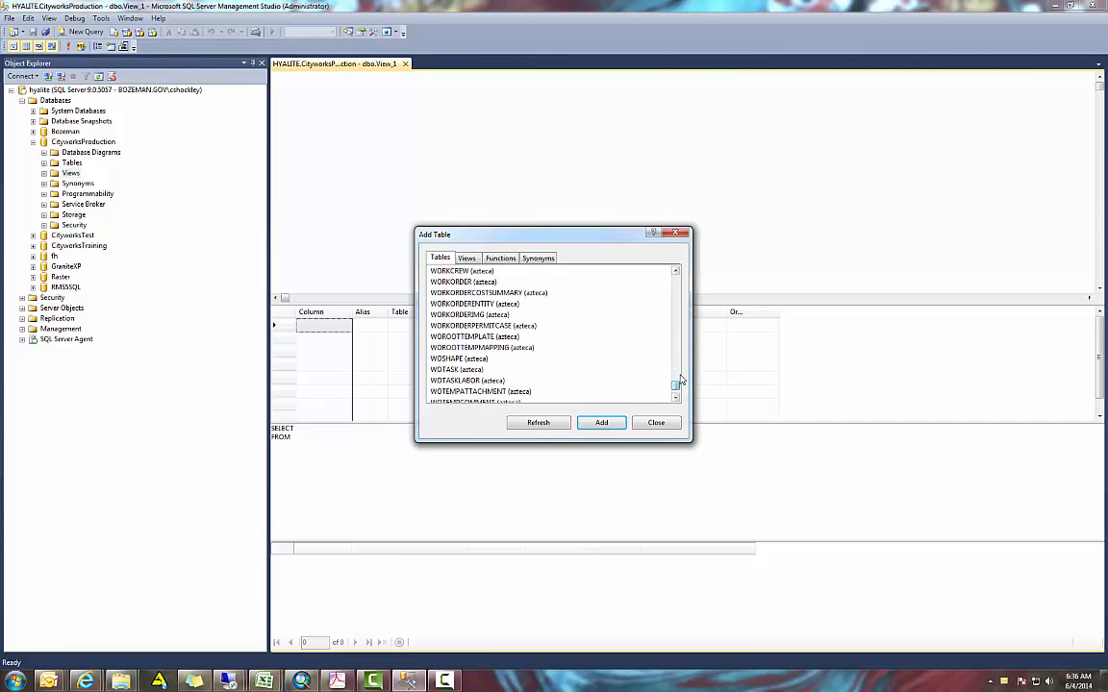
pyautogui.click(466, 282)
pyautogui.keyDown('ctrl'); pyautogui.click(477, 304); pyautogui.keyUp('ctrl')
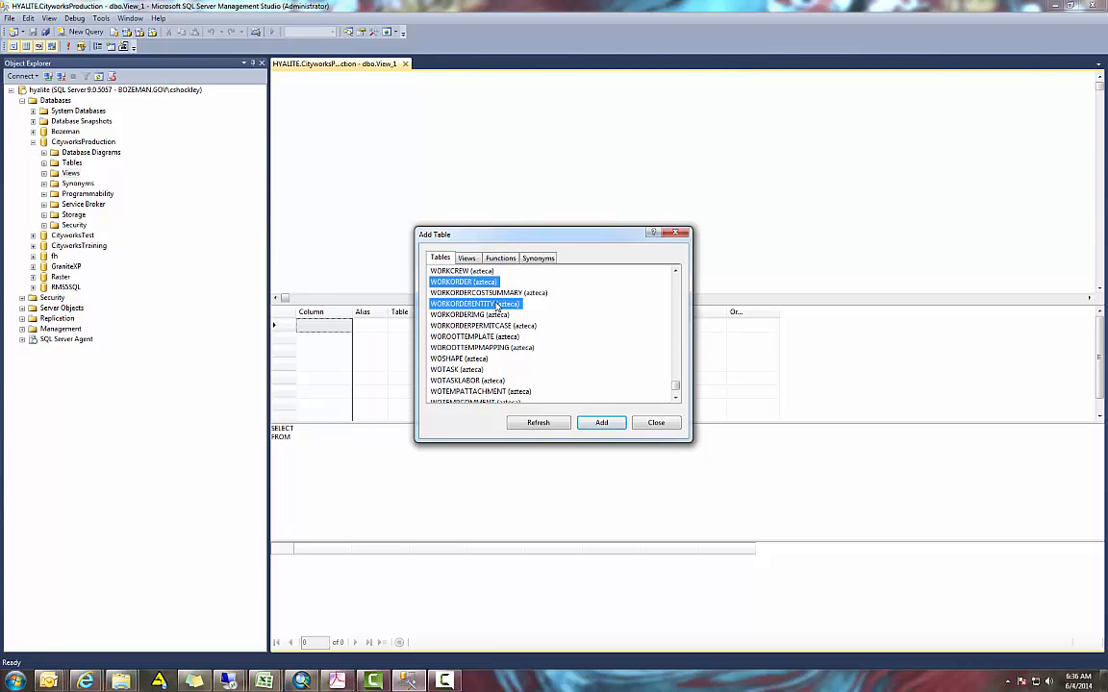
pyautogui.click(603, 424)
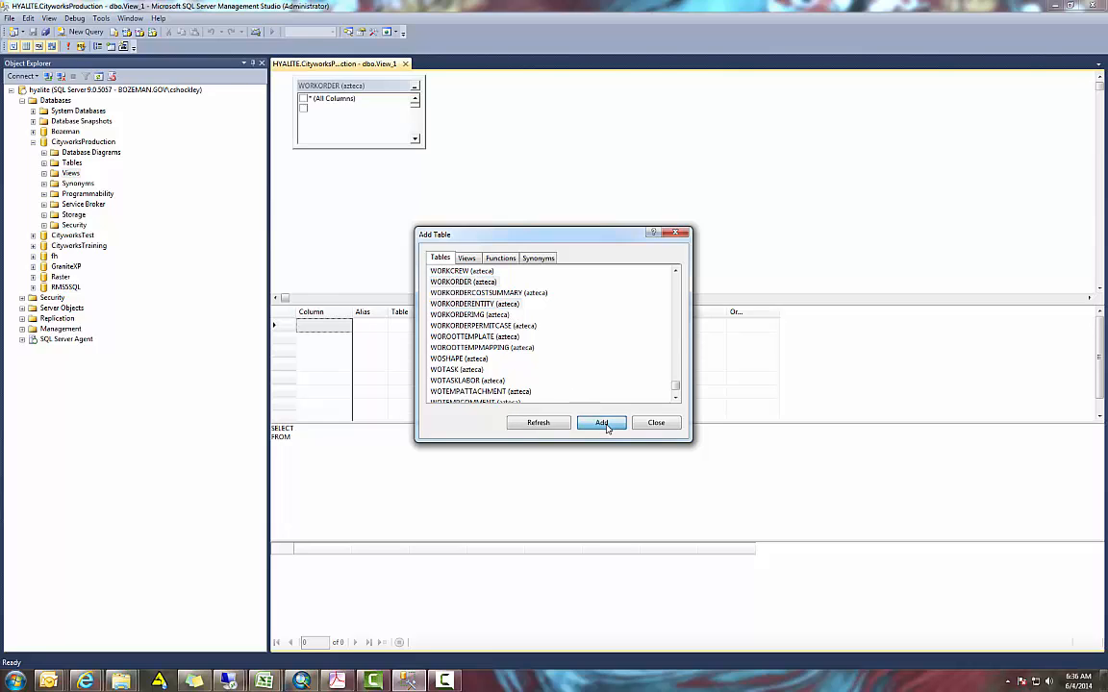
pyautogui.click(654, 423)
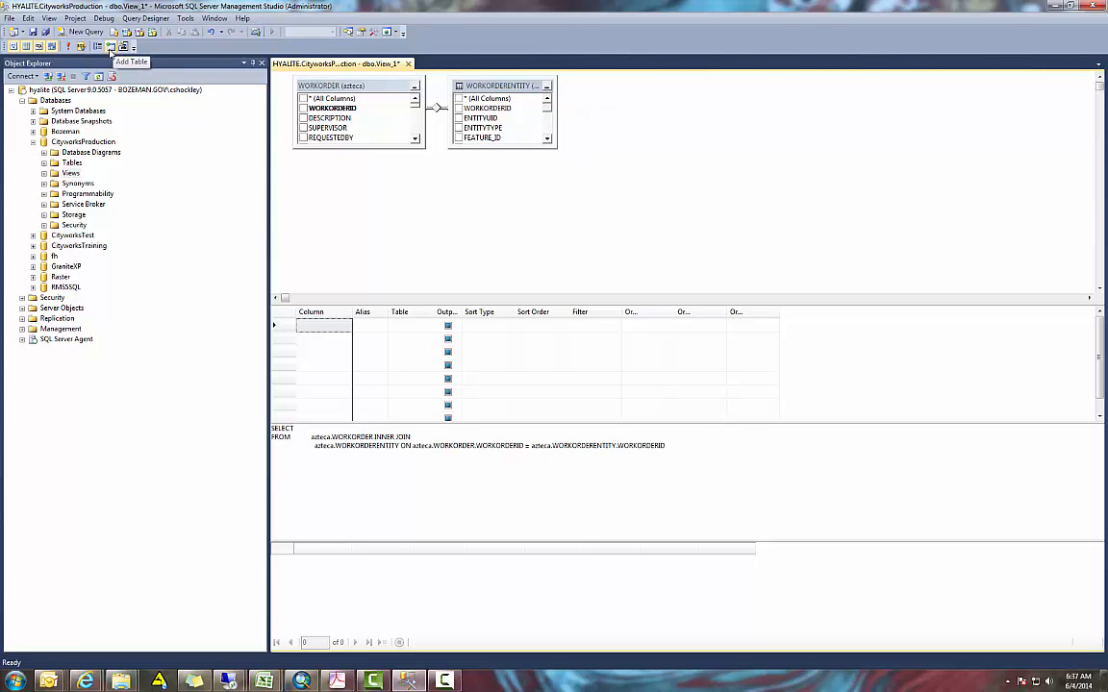
pyautogui.click(111, 48)
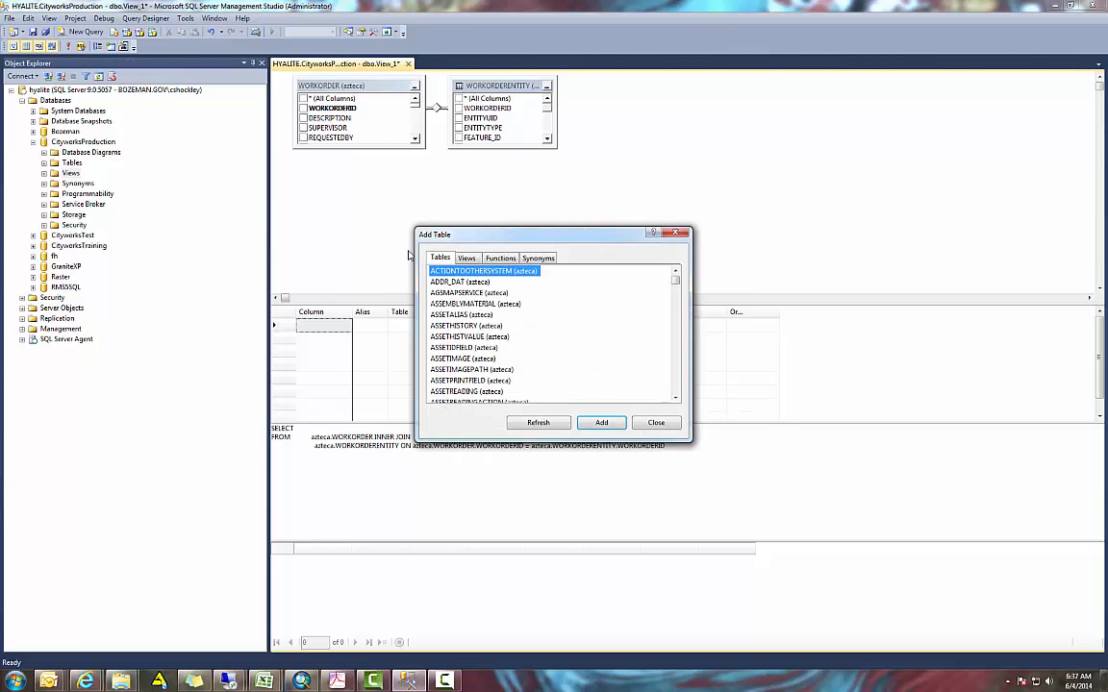
pyautogui.click(677, 235)
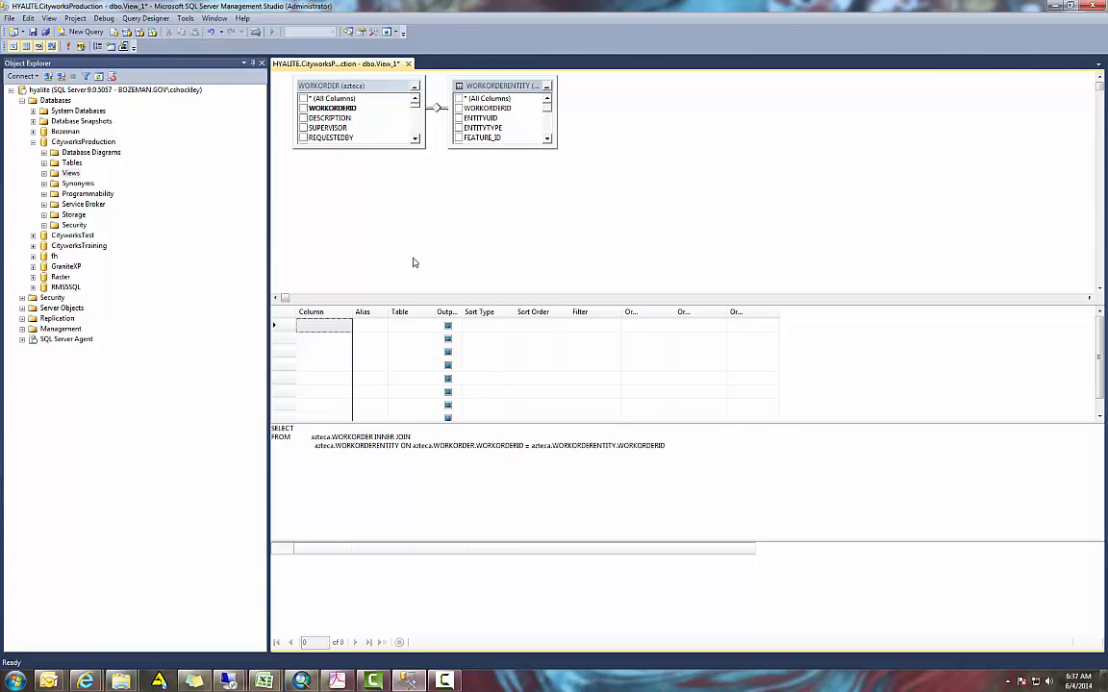
# Enlarge both table boxes and output the DESCRIPTION and ACTUALFINISHDATE columns from WORKORDER
pyautogui.click(371, 146)
pyautogui.moveTo(370, 146); pyautogui.dragTo(365, 206)
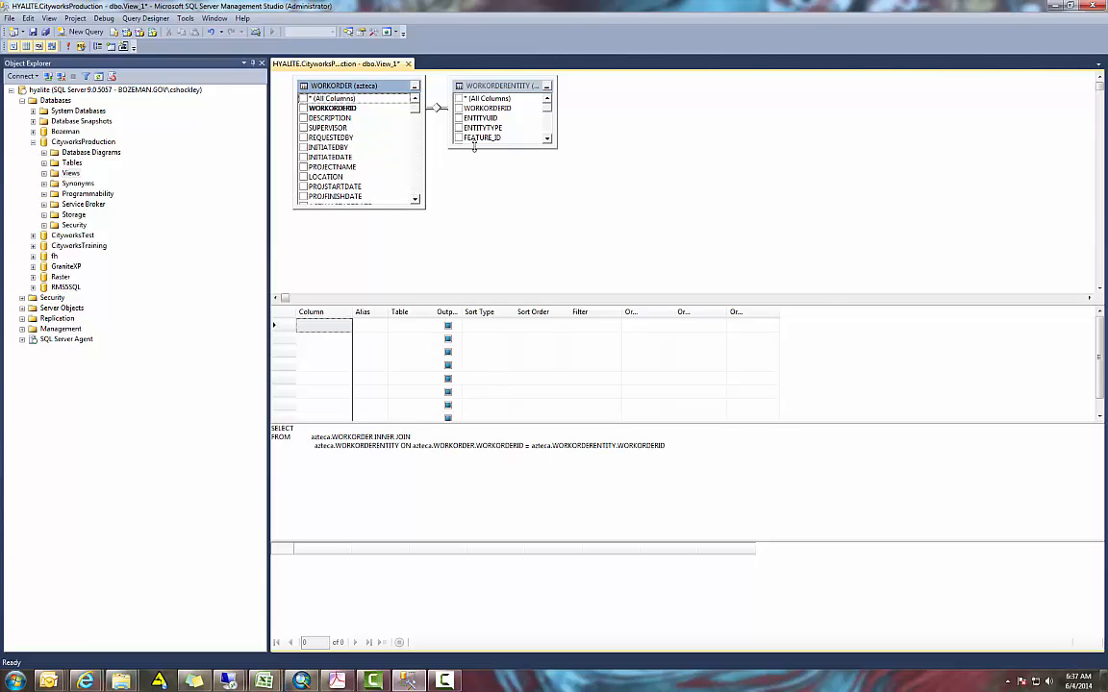
pyautogui.moveTo(475, 147); pyautogui.dragTo(476, 214)
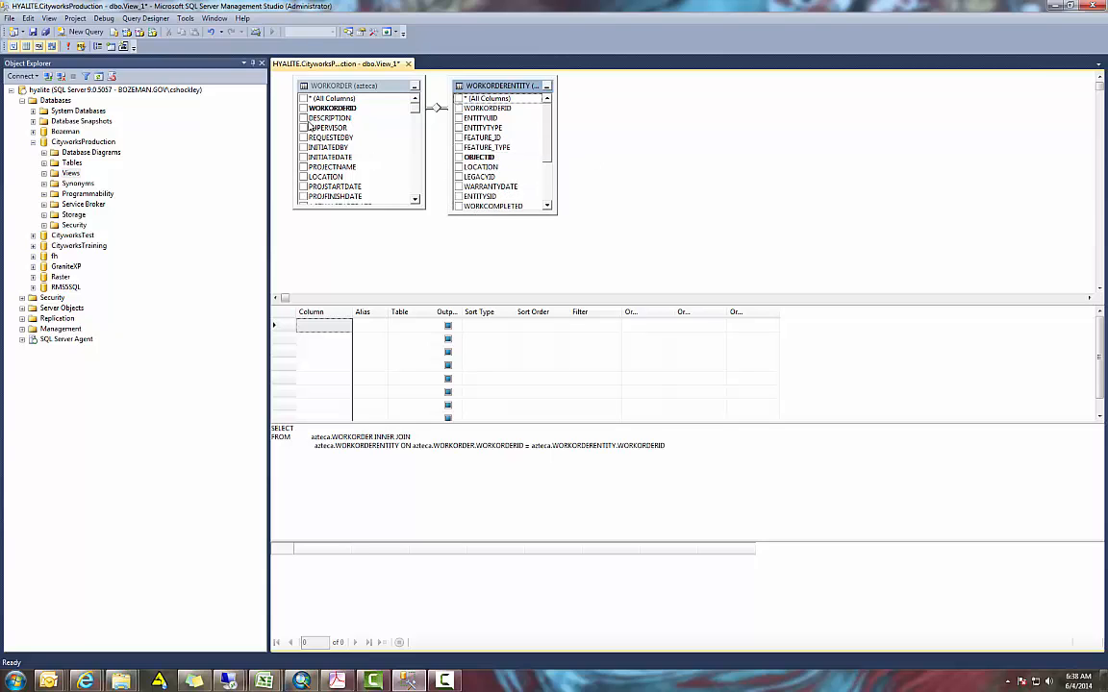
pyautogui.click(304, 119)
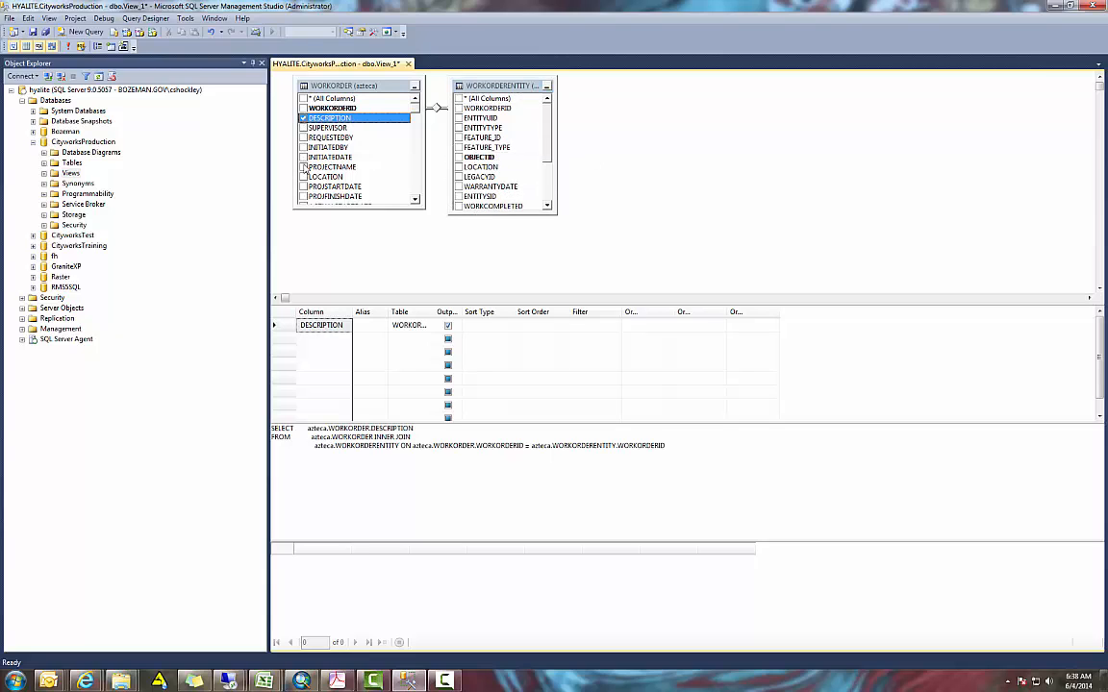
pyautogui.moveTo(401, 205); pyautogui.dragTo(402, 228)
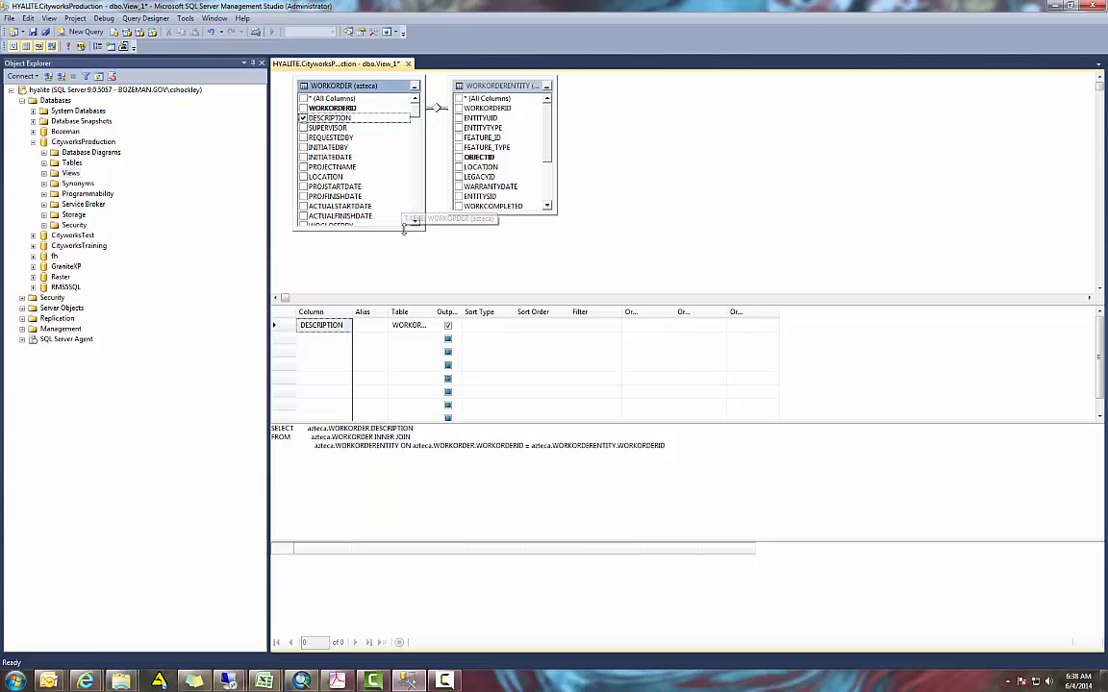
pyautogui.click(303, 216)
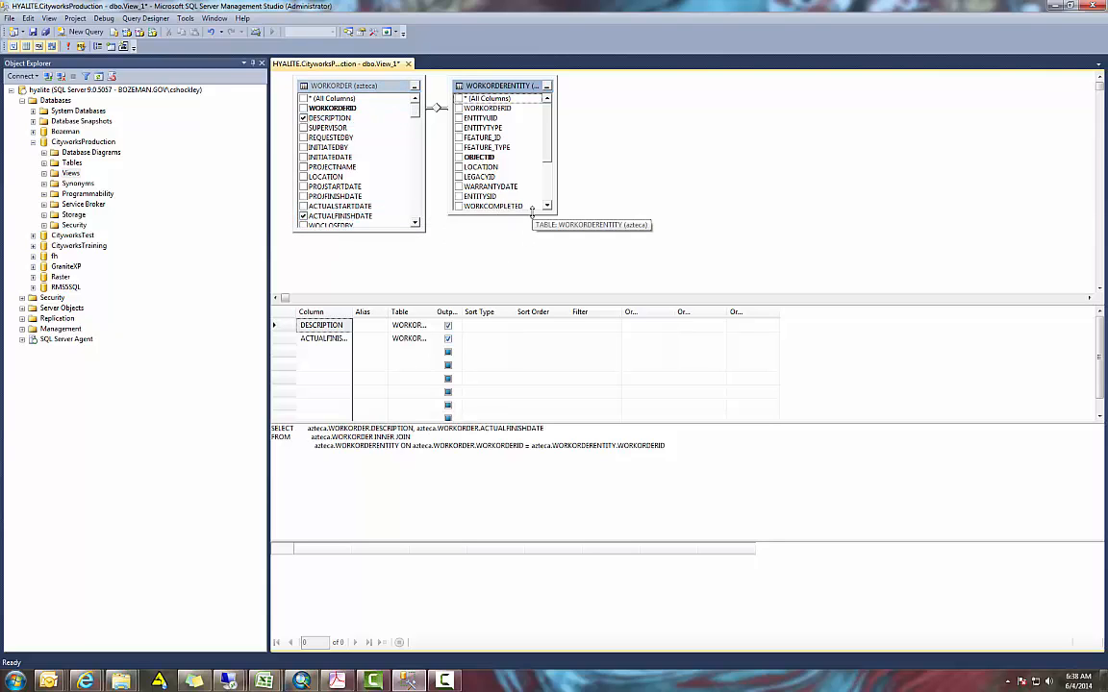
# Output the ENTITYTYPE and ENTITYUID columns from WORKORDERENTITY in the view
pyautogui.moveTo(527, 213); pyautogui.dragTo(527, 245)
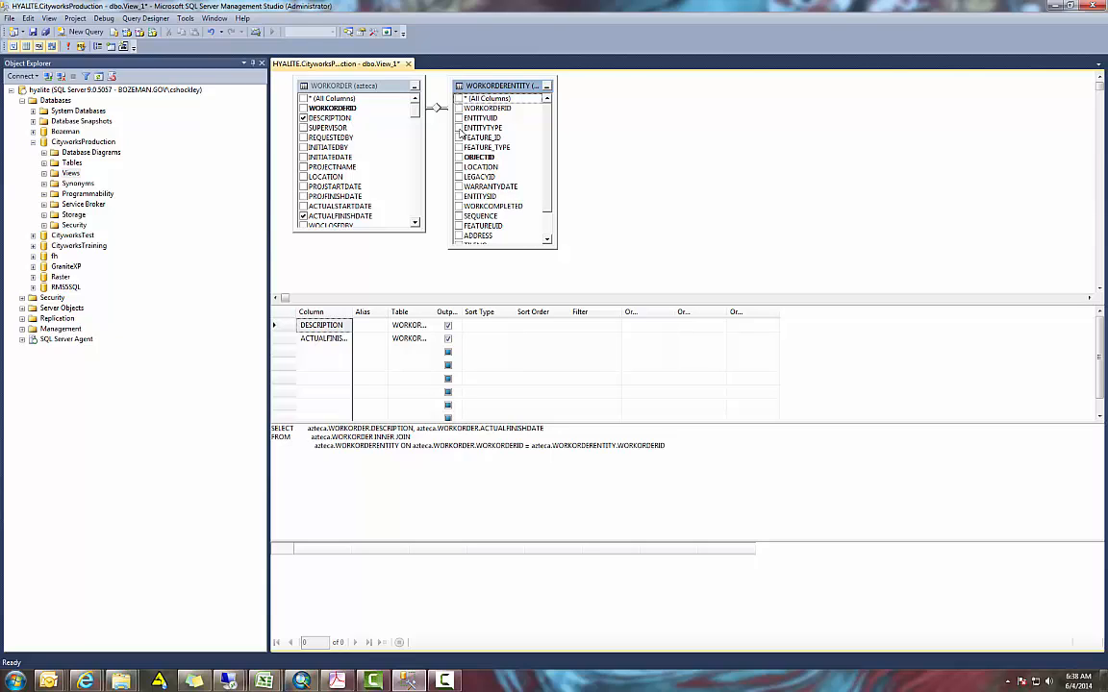
pyautogui.click(459, 128)
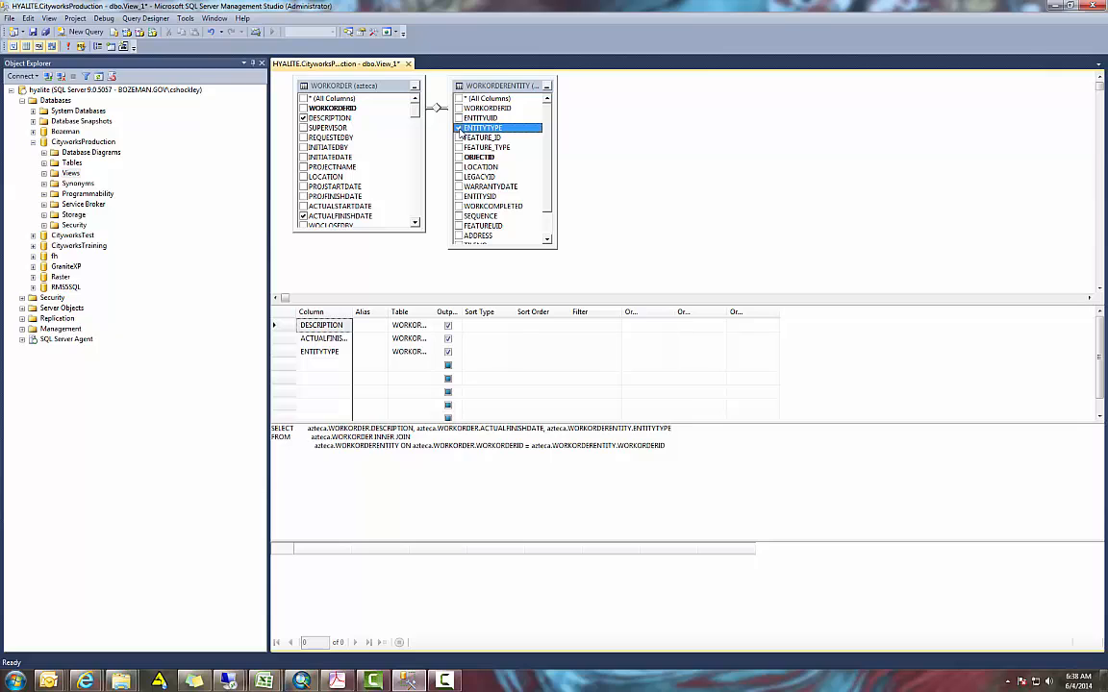
pyautogui.click(459, 117)
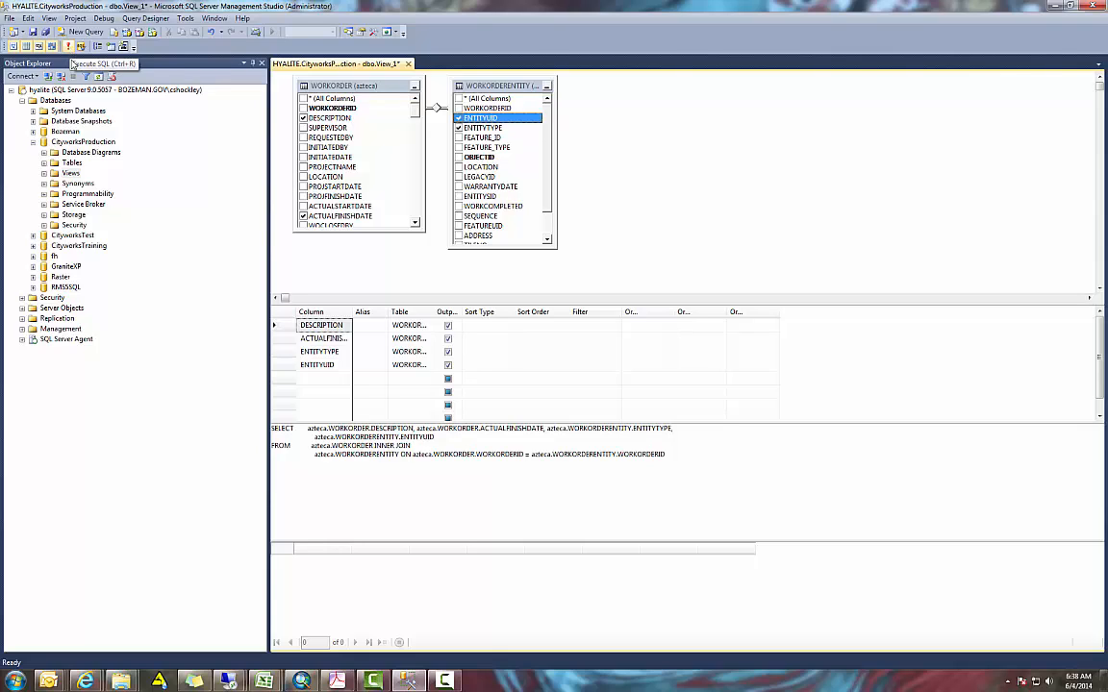
# Filter the DESCRIPTION column to Operate Valves and widen the filter column to show the full criterion
pyautogui.moveTo(481, 543); pyautogui.dragTo(490, 478)
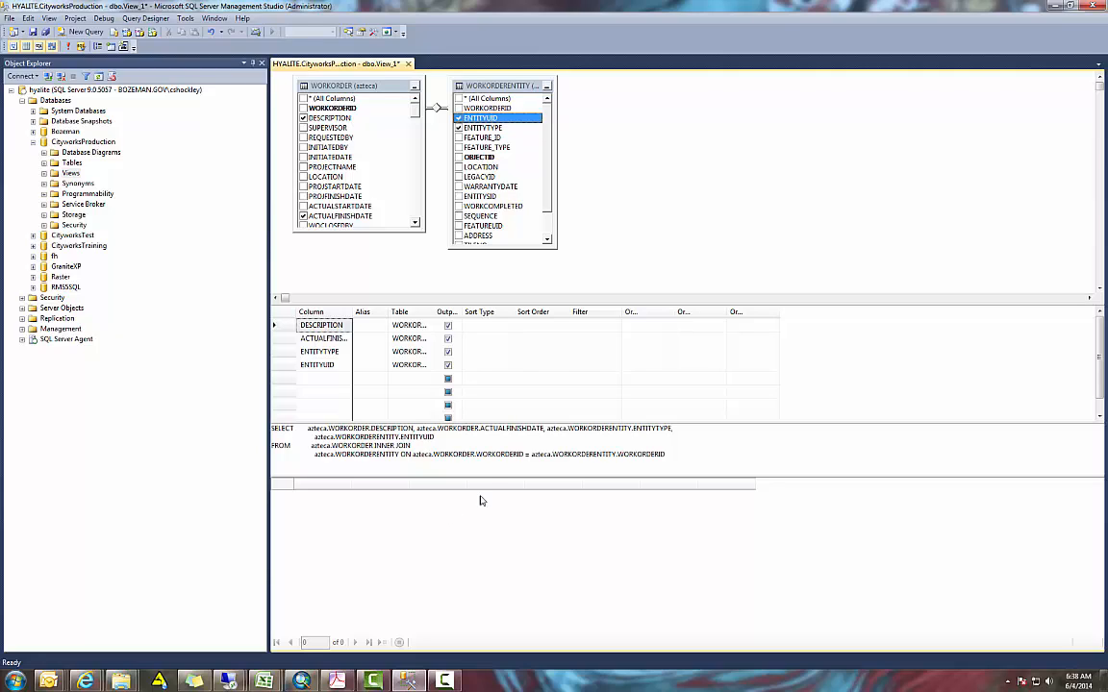
pyautogui.click(590, 325)
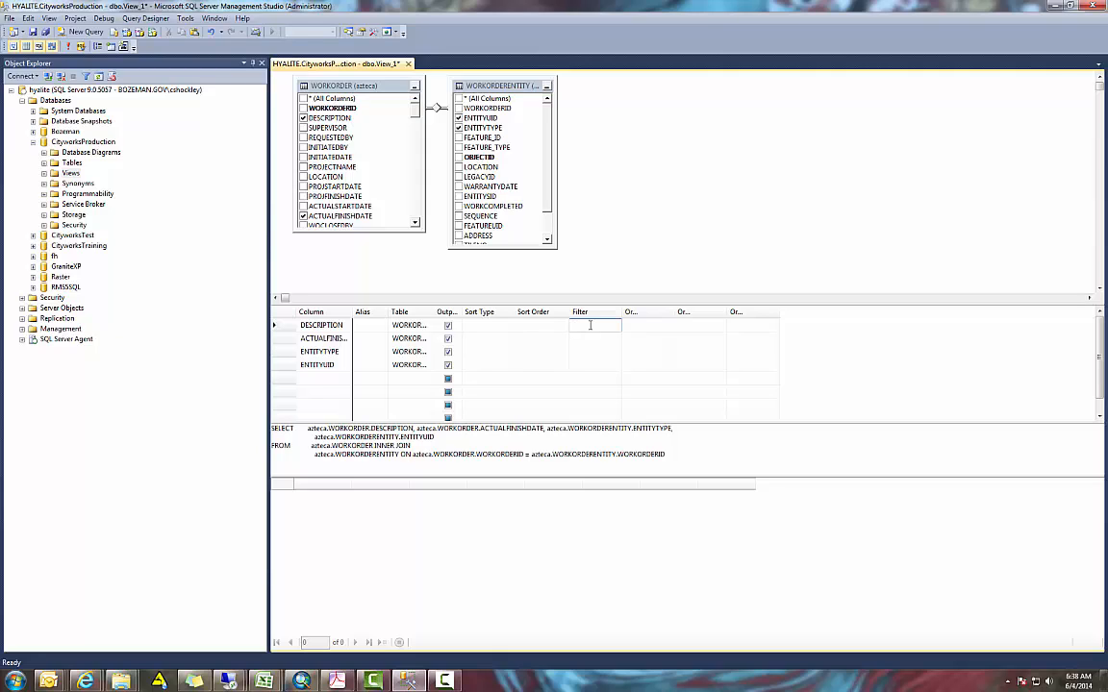
pyautogui.write('Operate Valves')
pyautogui.press('Return')
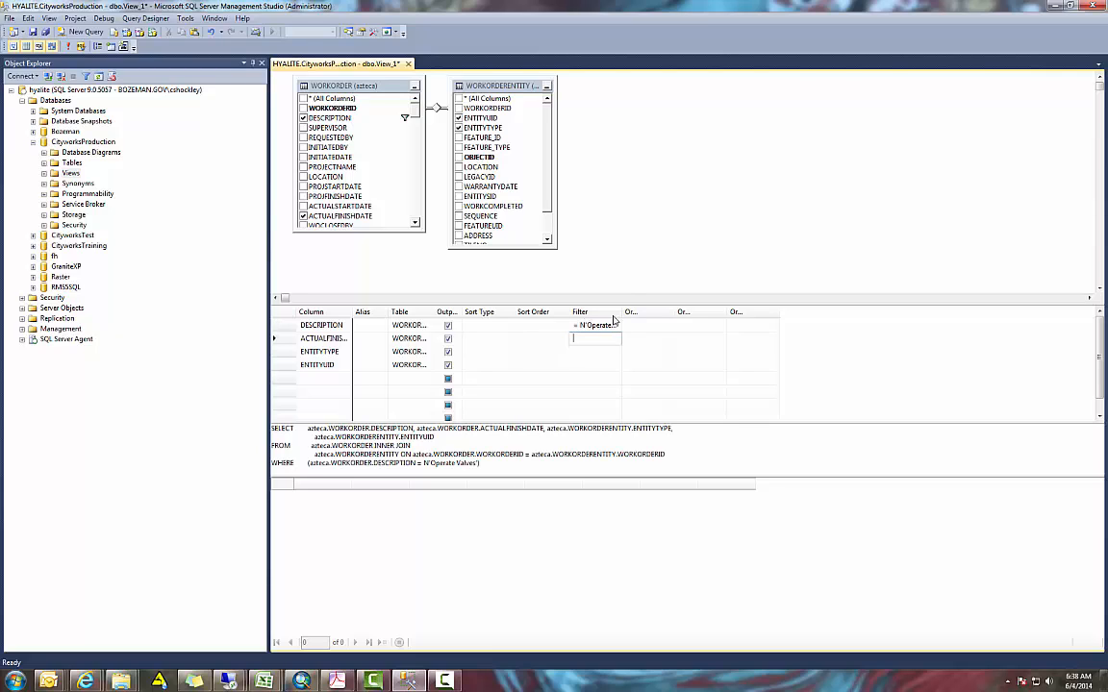
pyautogui.moveTo(622, 312); pyautogui.dragTo(661, 313)
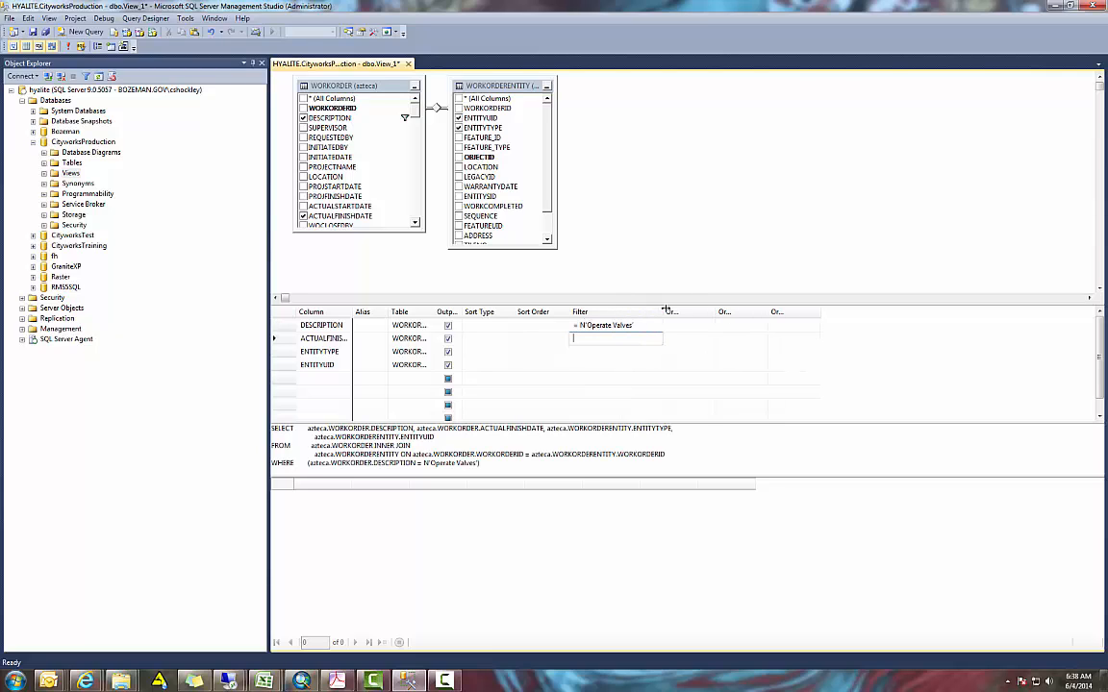
pyautogui.click(631, 352)
pyautogui.click(640, 338)
# Run the view's query and widen the result columns to show their full headings and values
pyautogui.moveTo(583, 303)
pyautogui.mouseDown()
pyautogui.moveTo(583, 279)
pyautogui.moveTo(575, 285)
pyautogui.mouseUp()
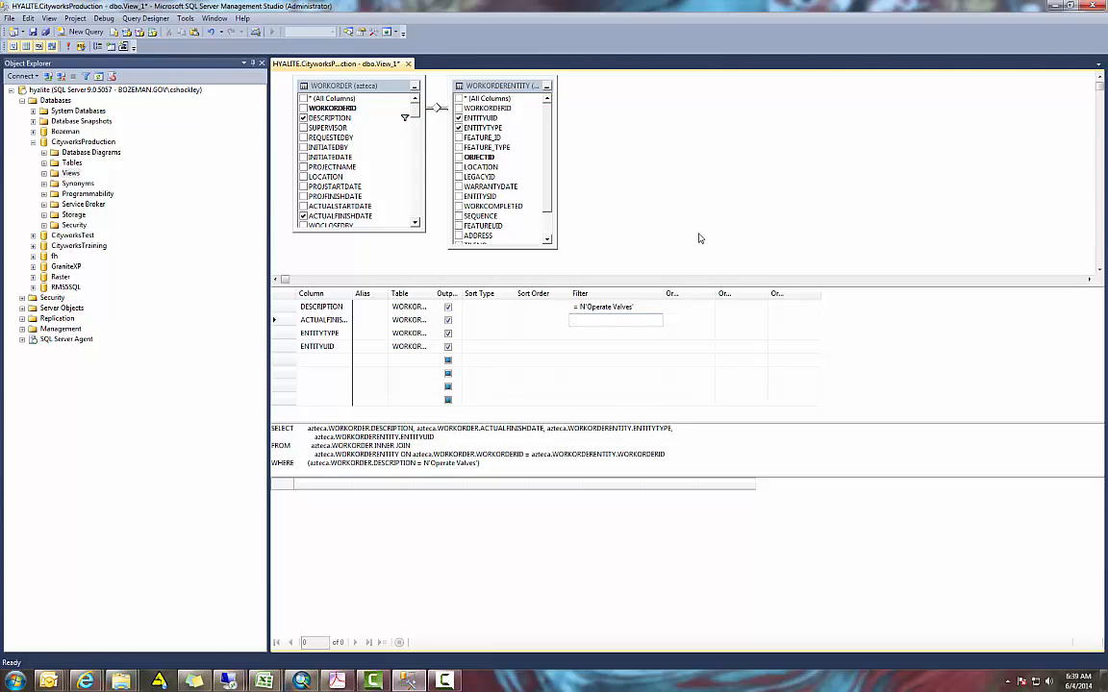
pyautogui.click(630, 363)
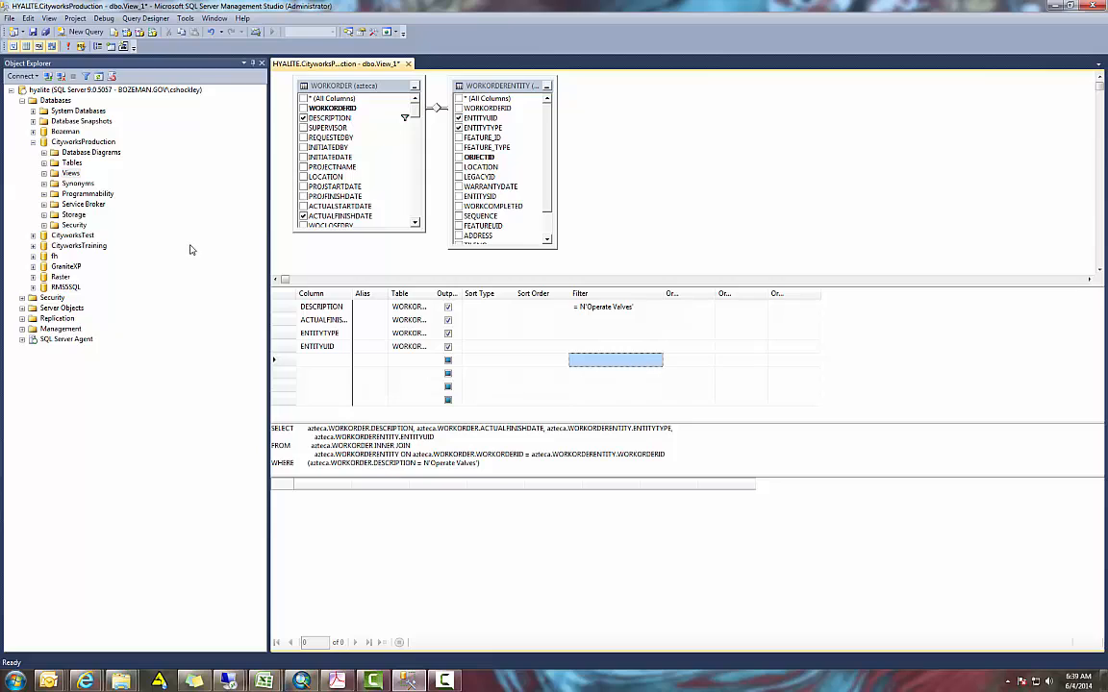
pyautogui.click(69, 48)
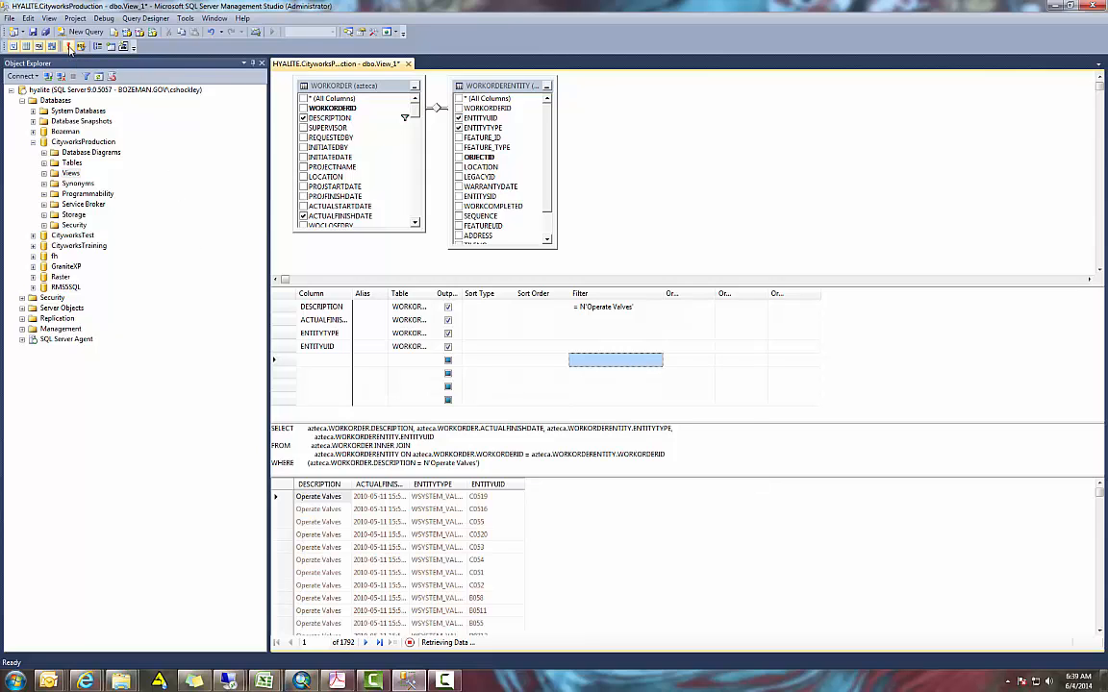
pyautogui.moveTo(352, 485); pyautogui.dragTo(560, 484)
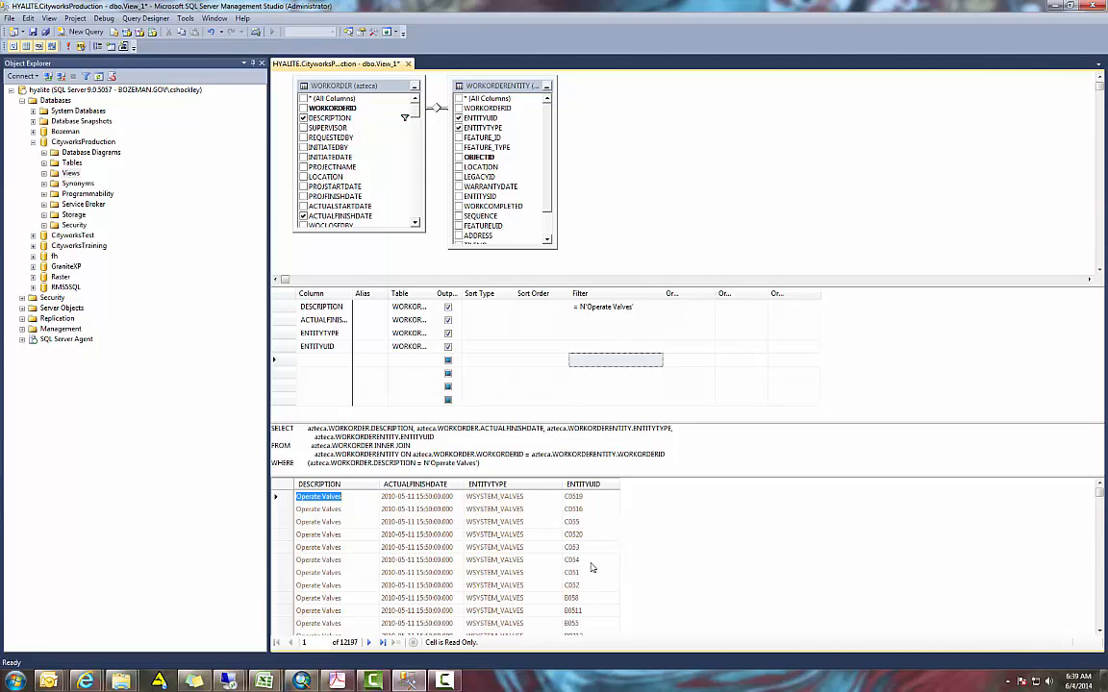
# Give the ENTITYUID column the alias FacilityID and rerun the query
pyautogui.click(388, 293)
pyautogui.moveTo(388, 293); pyautogui.dragTo(428, 293)
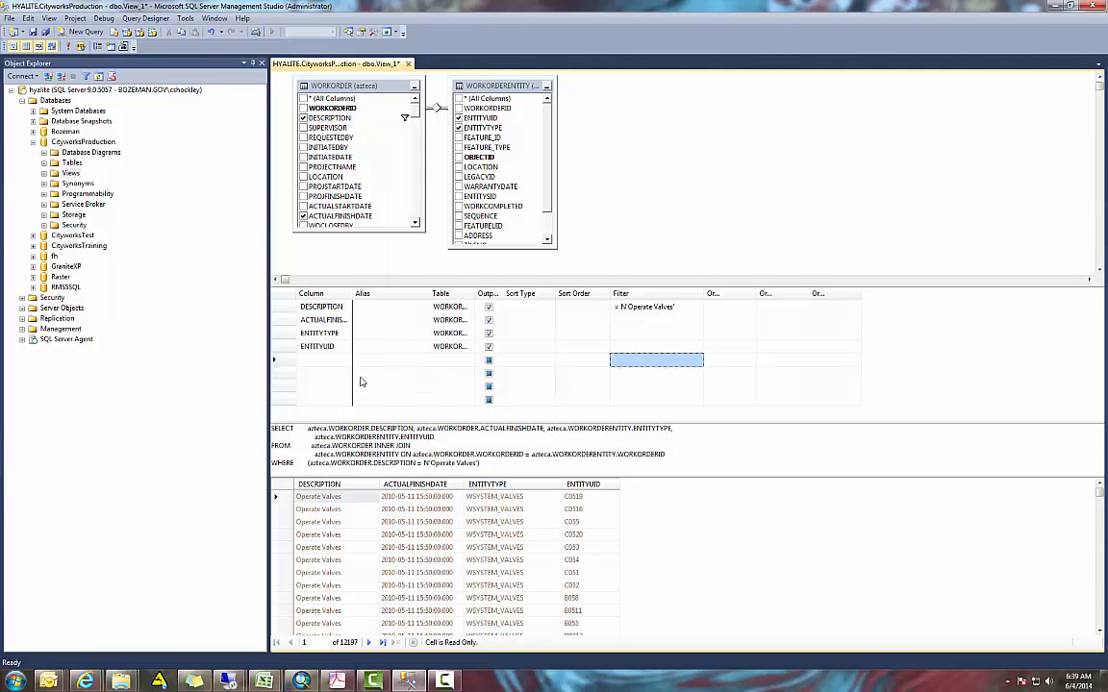
pyautogui.click(385, 345)
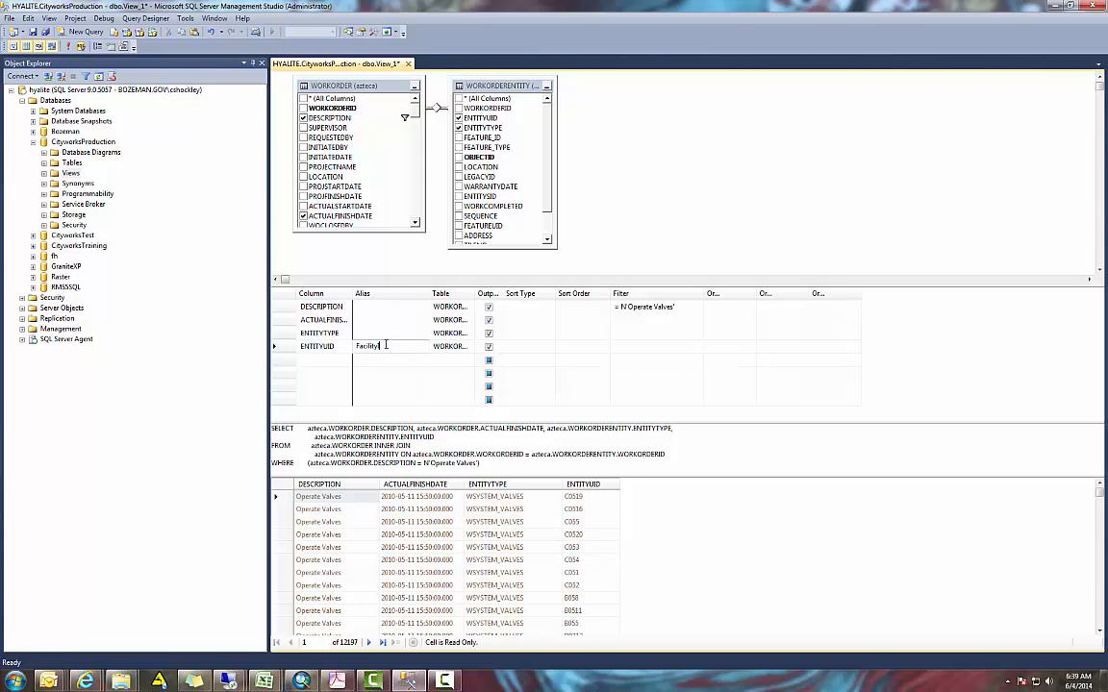
pyautogui.click(380, 320)
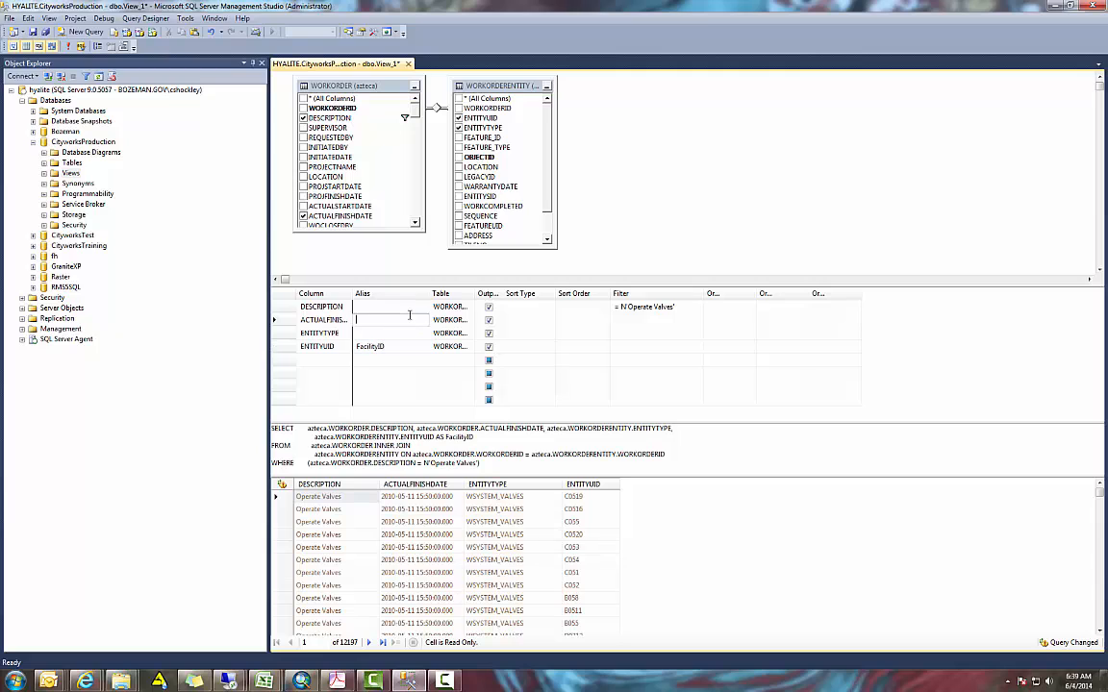
pyautogui.click(68, 47)
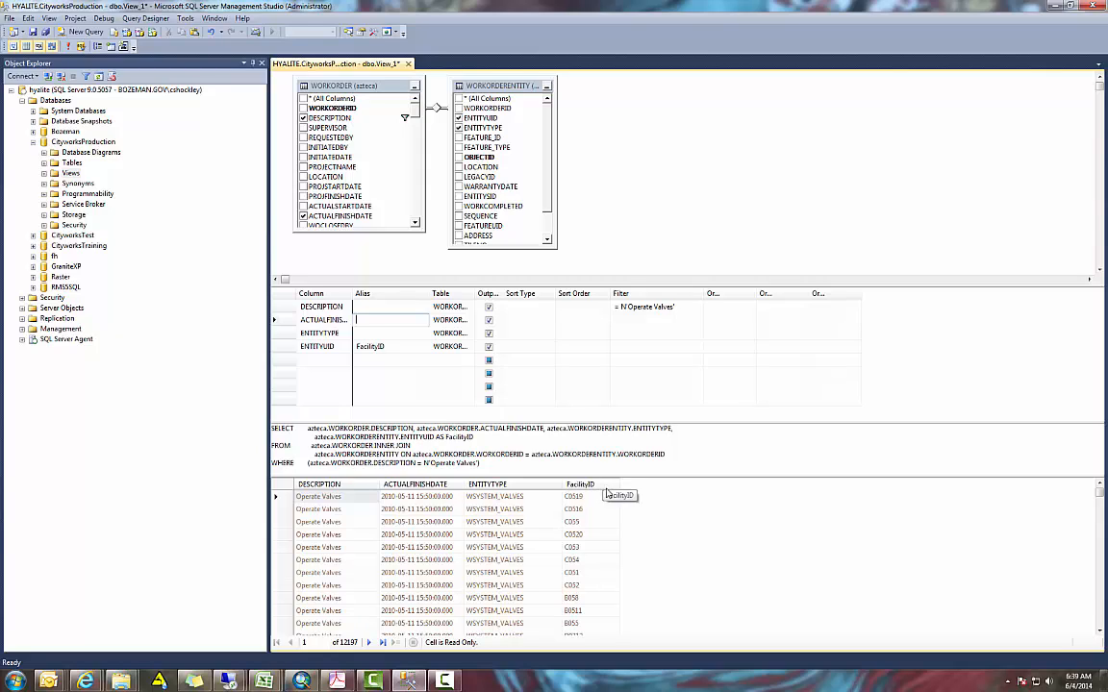
# Sort the view by ENTITYTYPE in ascending order with sort order 1 and rerun the query
pyautogui.click(574, 334)
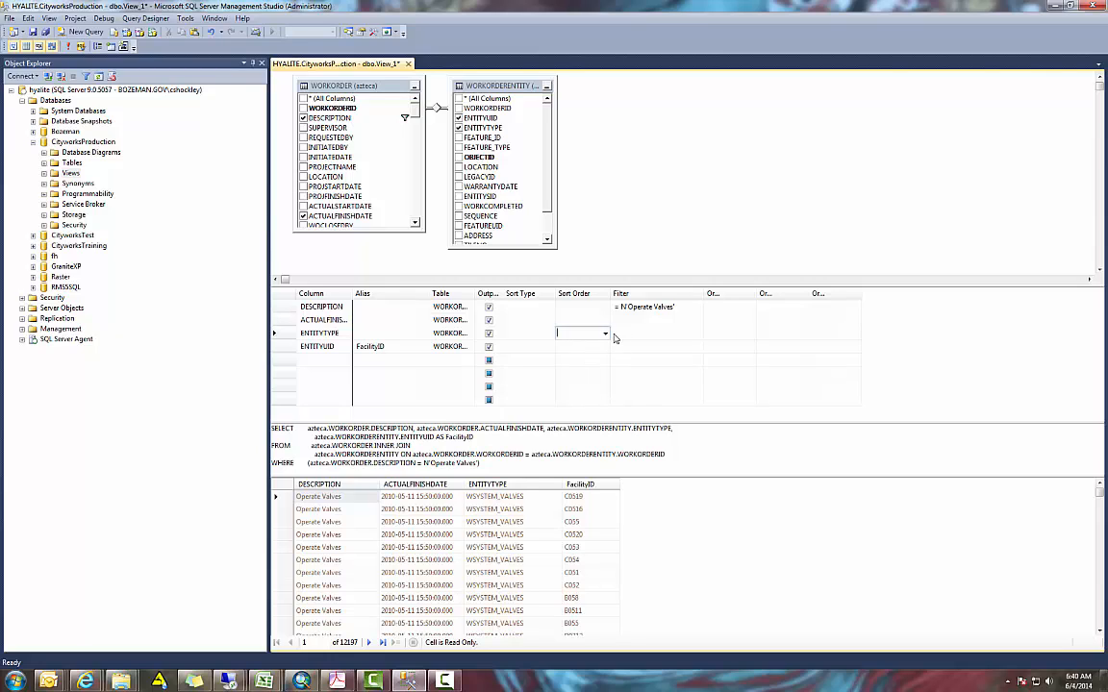
pyautogui.click(605, 334)
pyautogui.click(597, 347)
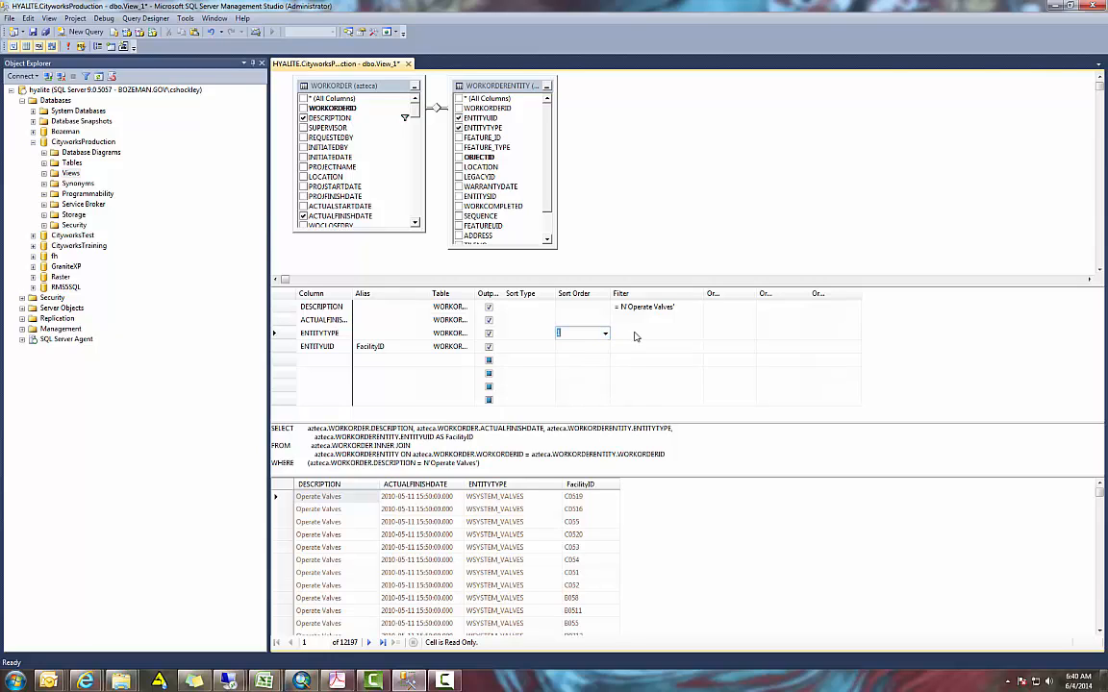
pyautogui.click(579, 347)
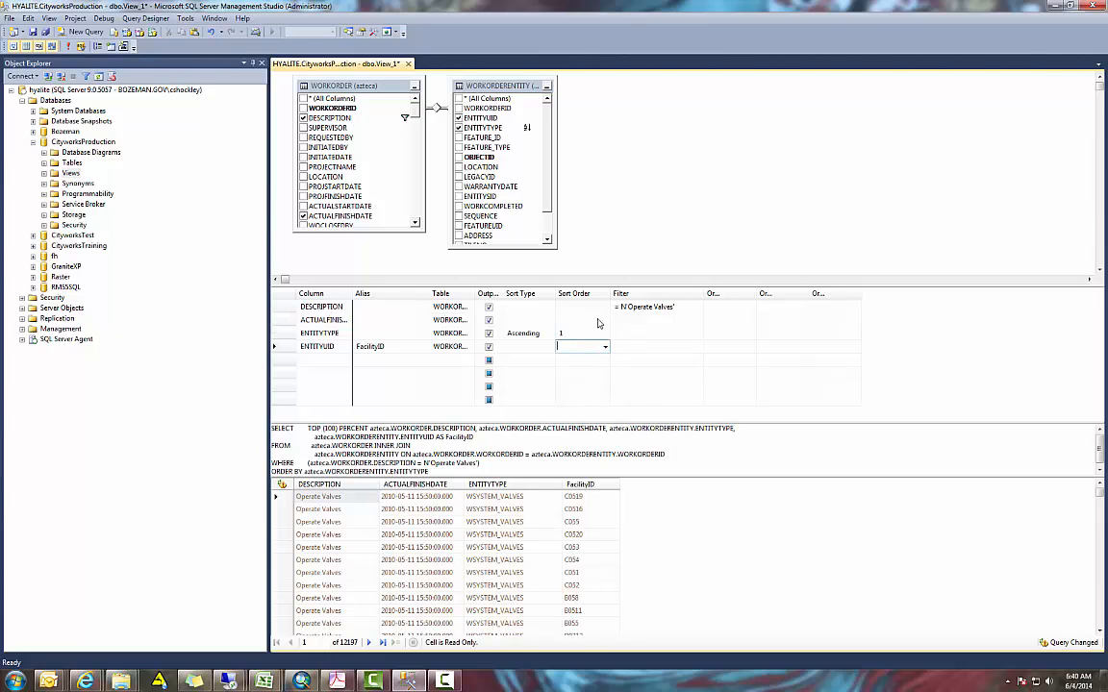
pyautogui.click(67, 47)
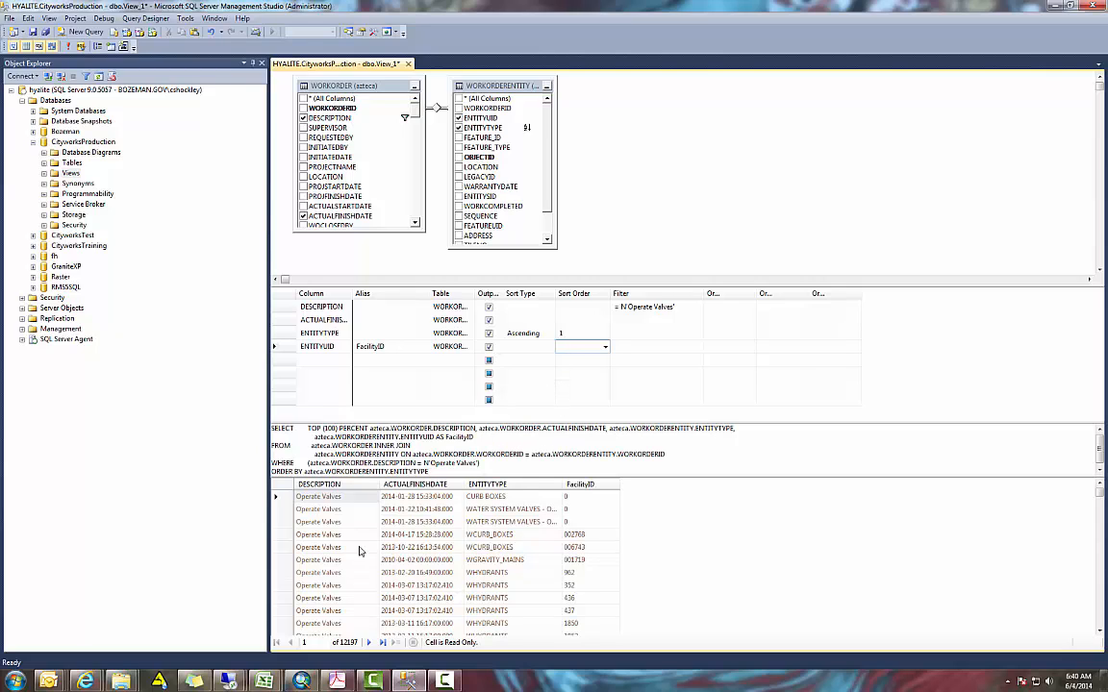
# Examine the entity types in the sorted query results down to the first WSYSTEM_VALVES row
pyautogui.click(538, 584)
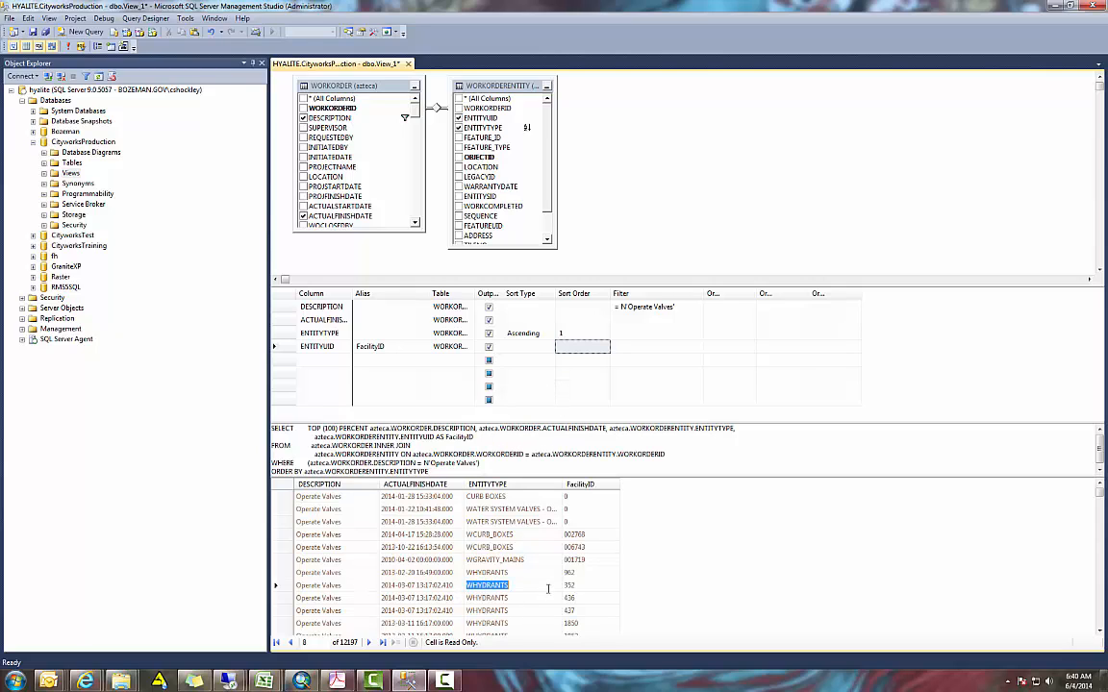
pyautogui.scroll(-3, 549, 593)
pyautogui.click(547, 589)
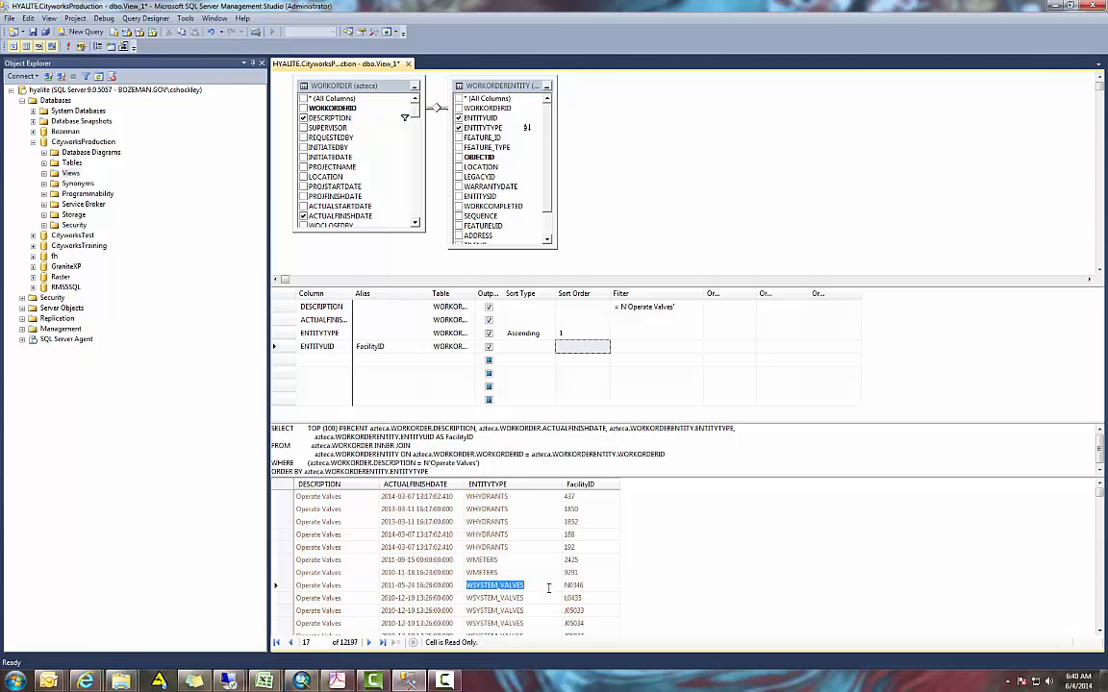
# Filter the ENTITYTYPE column to WSYSTEM_VALVES and rerun the query
pyautogui.click(632, 333)
pyautogui.hotkey('ctrl', 'v')
pyautogui.click(637, 346)
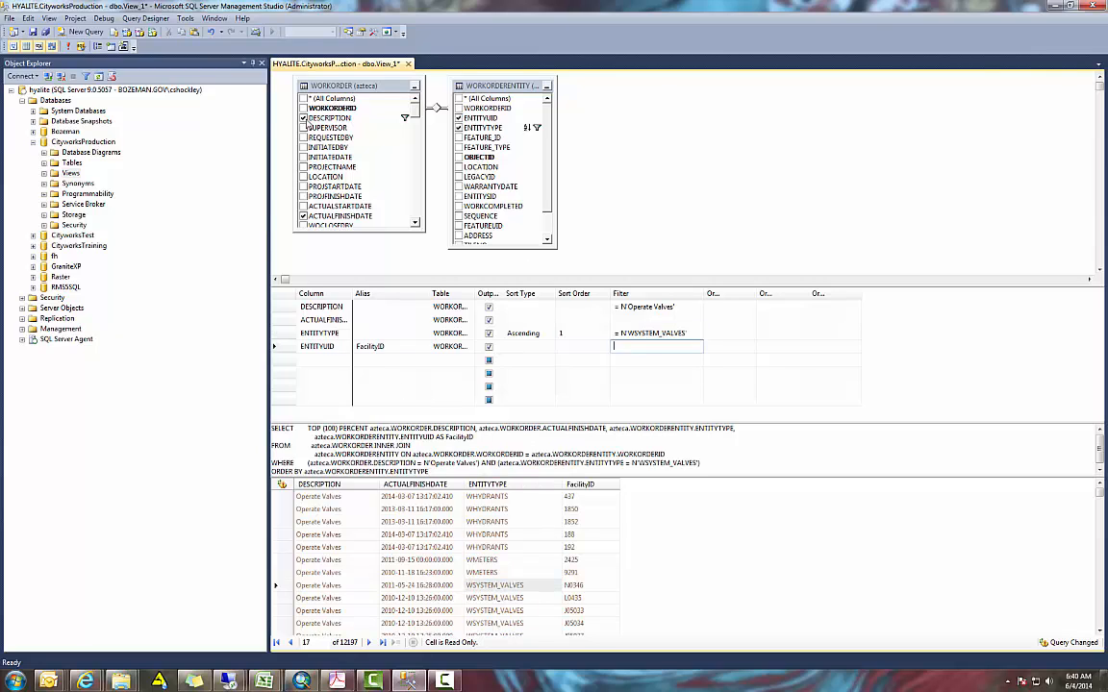
pyautogui.click(69, 46)
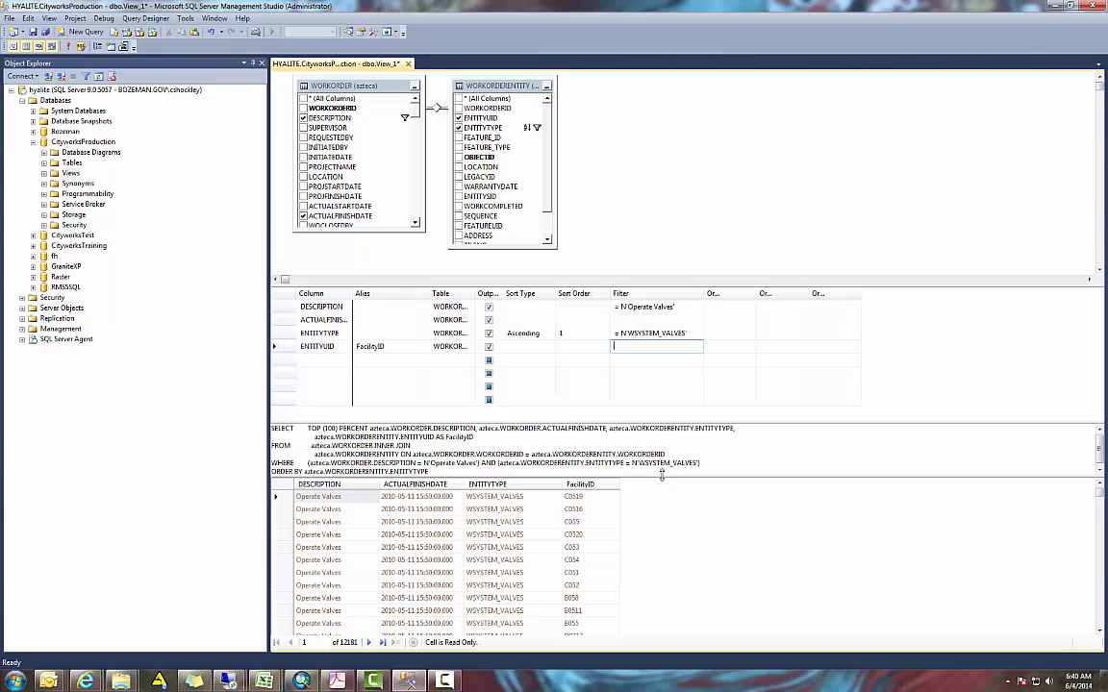
# Enlarge the SQL statement area and widen both the ACTUALFINISHDATE result column and the criteria grid's Column field
pyautogui.moveTo(661, 477); pyautogui.dragTo(662, 492)
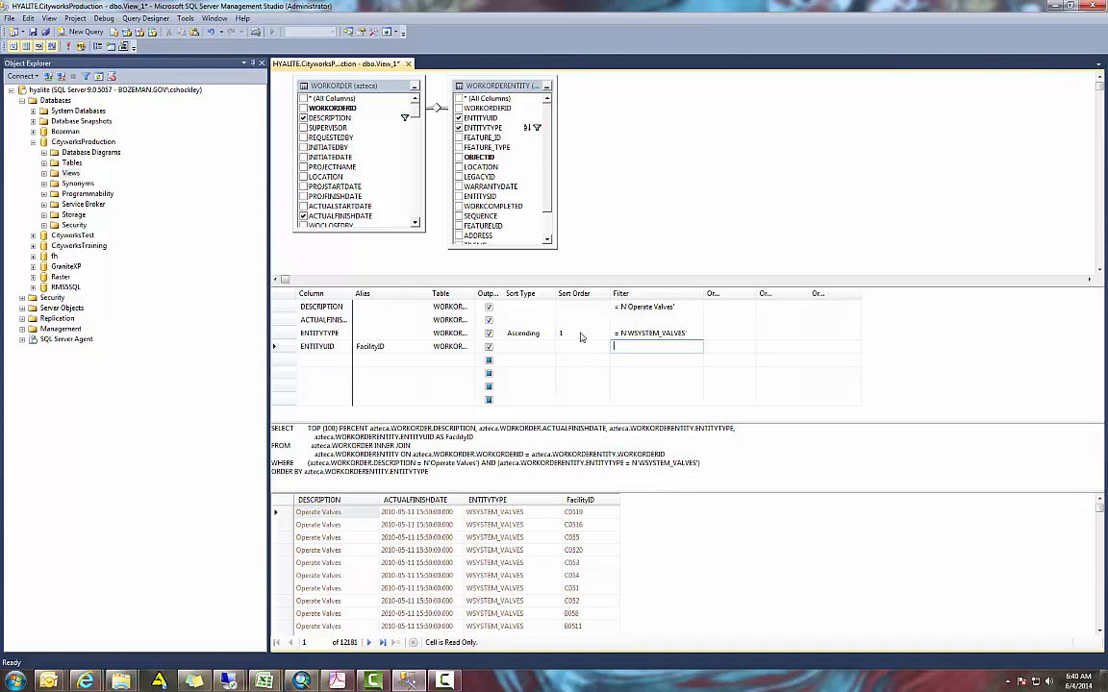
pyautogui.moveTo(463, 500); pyautogui.dragTo(498, 500)
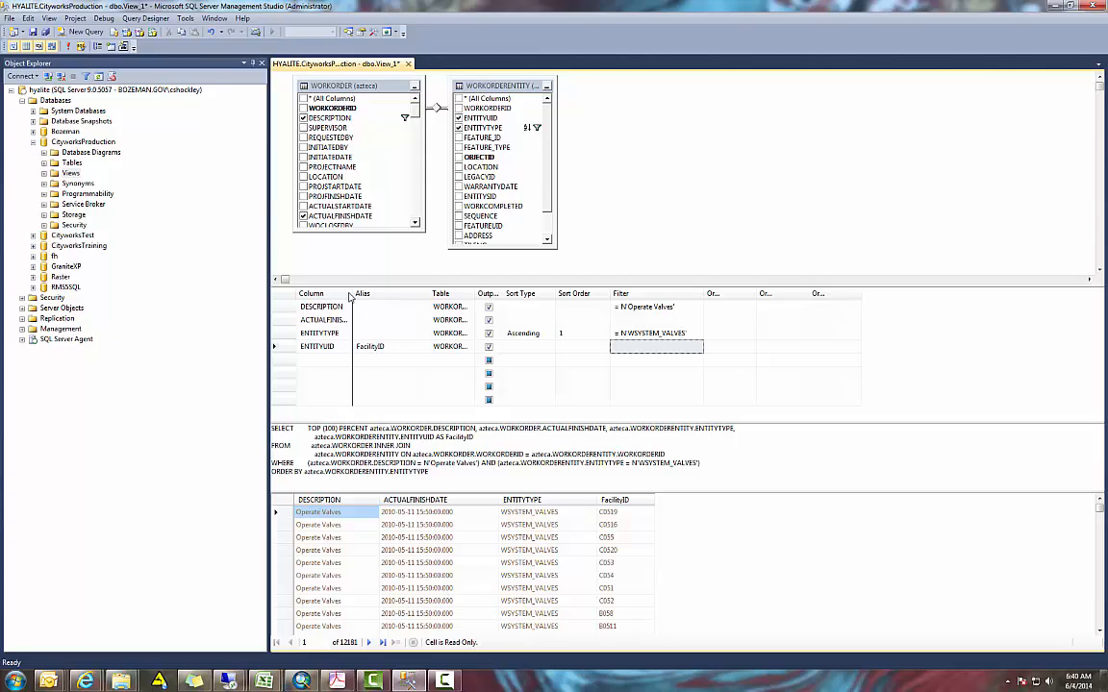
pyautogui.moveTo(351, 293); pyautogui.dragTo(416, 293)
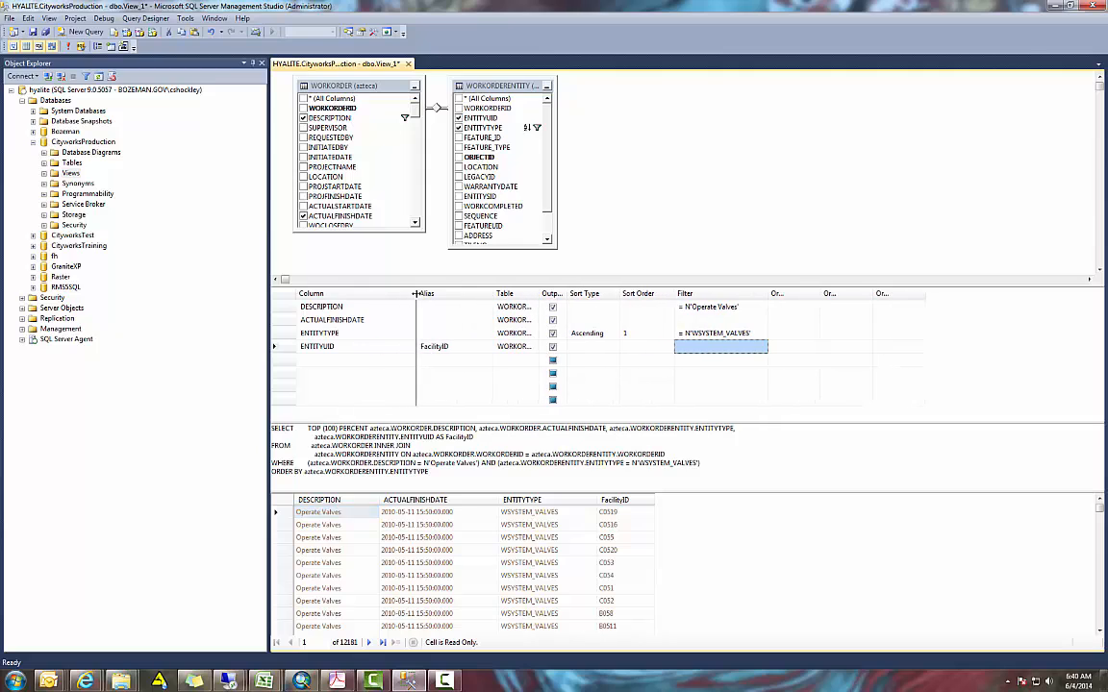
# Change the ACTUALFINISHDATE output column to the expression Year(ACTUALFINISHDATE)
pyautogui.click(331, 321)
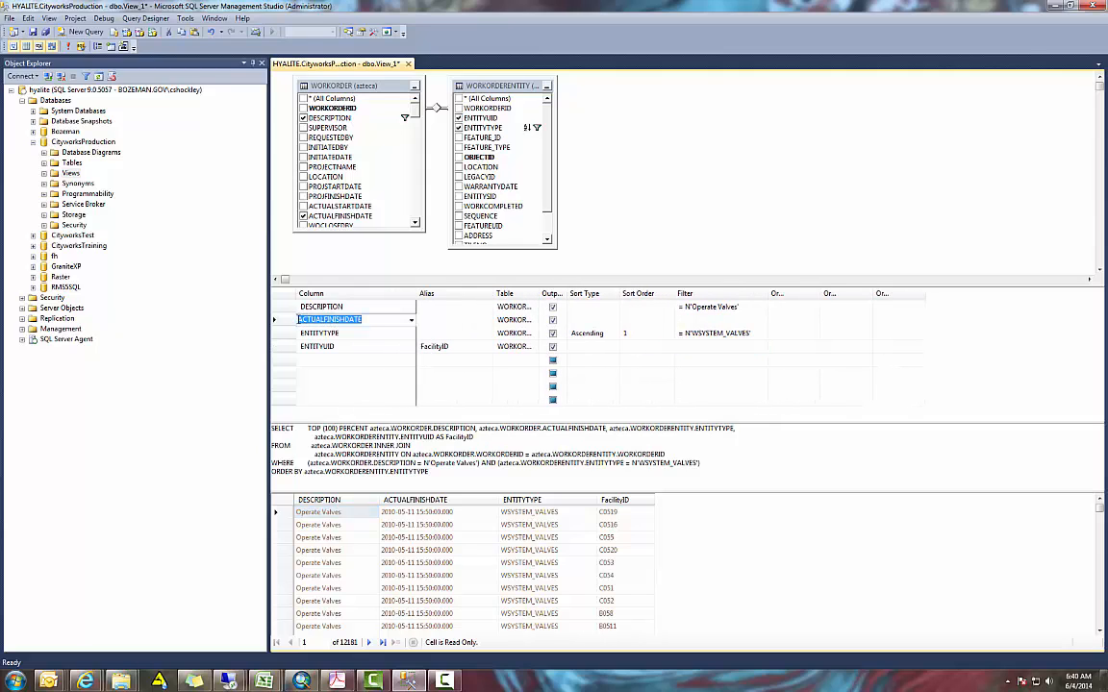
pyautogui.click(298, 320)
pyautogui.write('Year(')
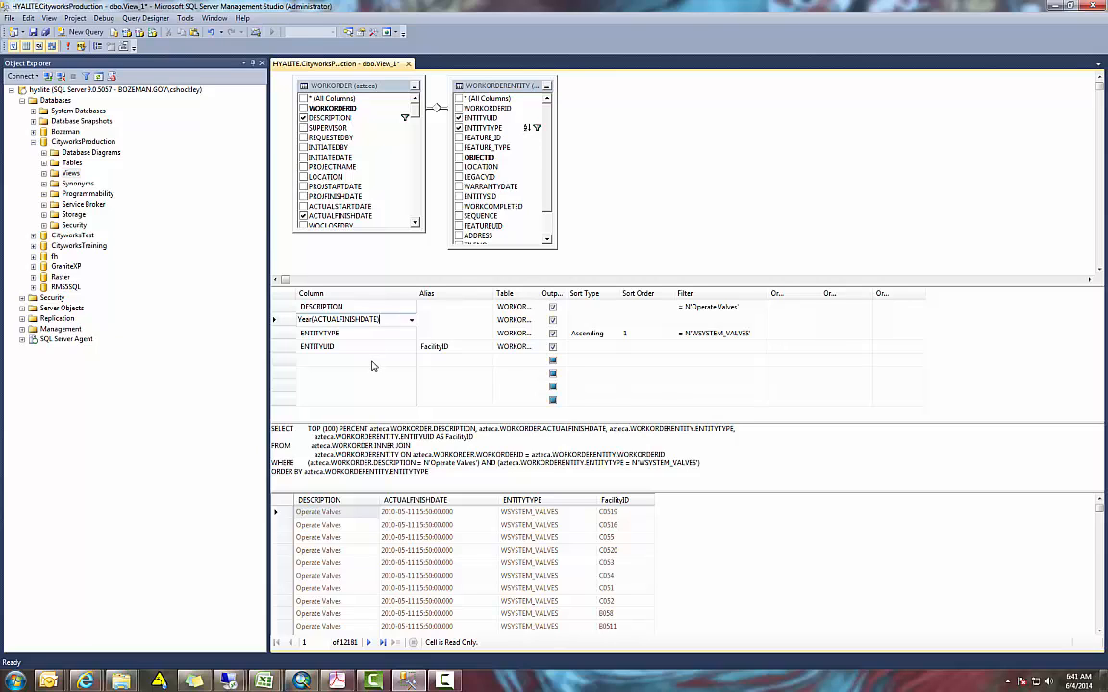
pyautogui.click(373, 359)
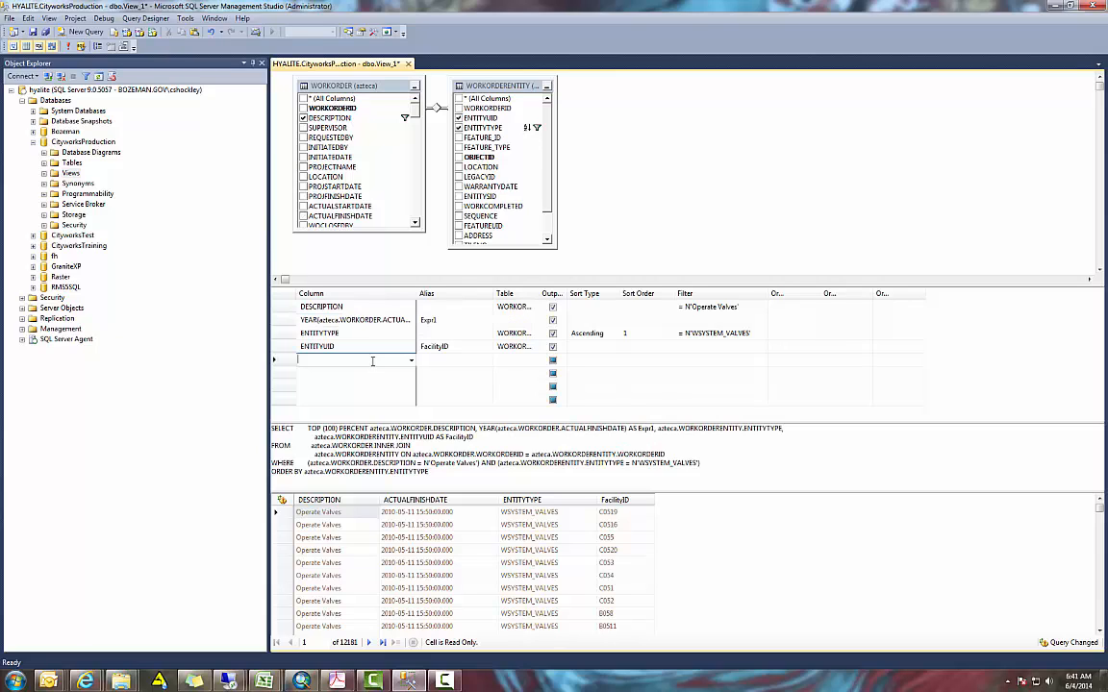
# Give the year expression the alias Year, rerun the query and narrow the Year result column
pyautogui.click(443, 319)
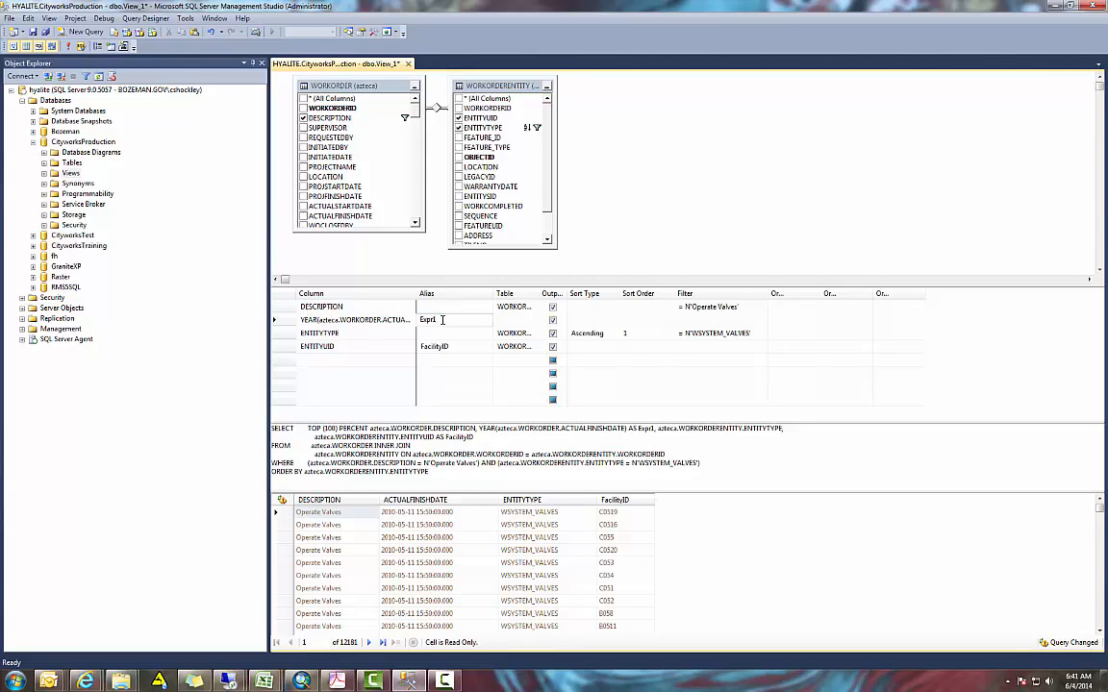
pyautogui.moveTo(443, 319); pyautogui.dragTo(416, 324)
pyautogui.write('Year')
pyautogui.click(366, 333)
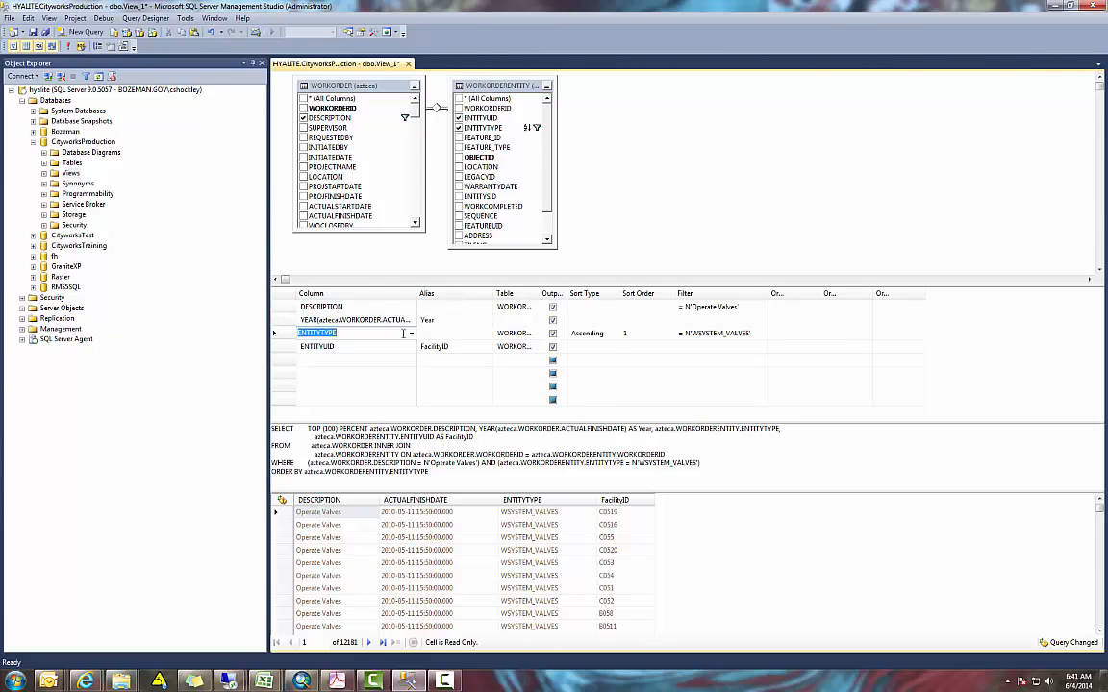
pyautogui.click(71, 47)
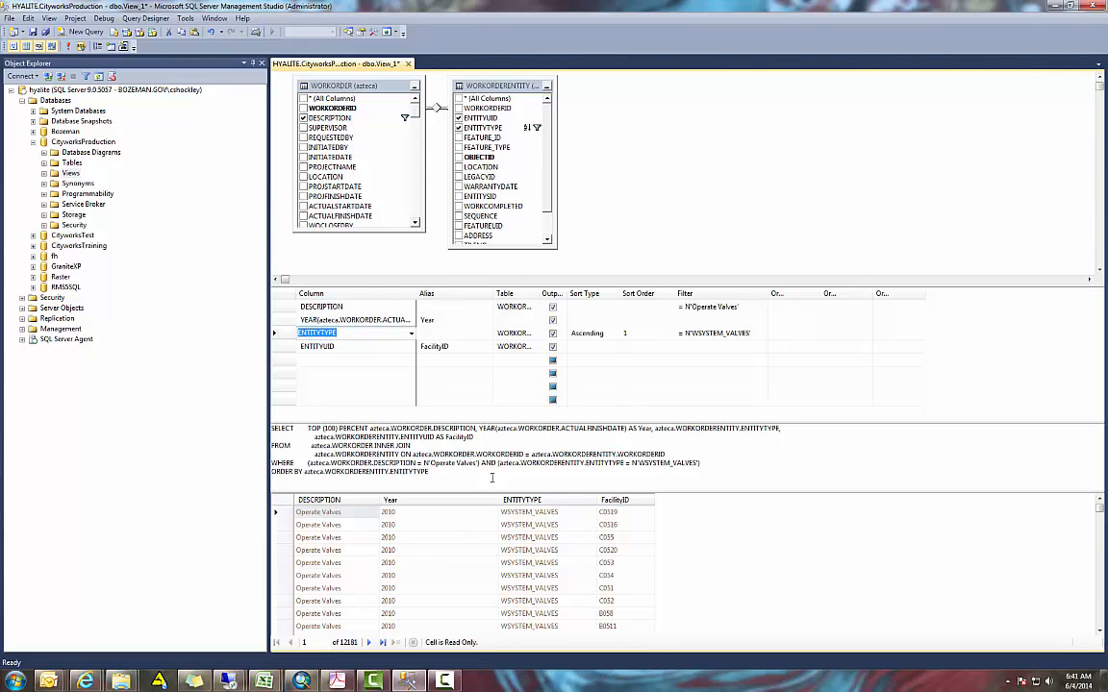
pyautogui.moveTo(499, 499); pyautogui.dragTo(457, 499)
# Sort the view by ENTITYUID in ascending order with sort order 1, ahead of ENTITYTYPE, and rerun the query
pyautogui.click(637, 346)
pyautogui.click(638, 348)
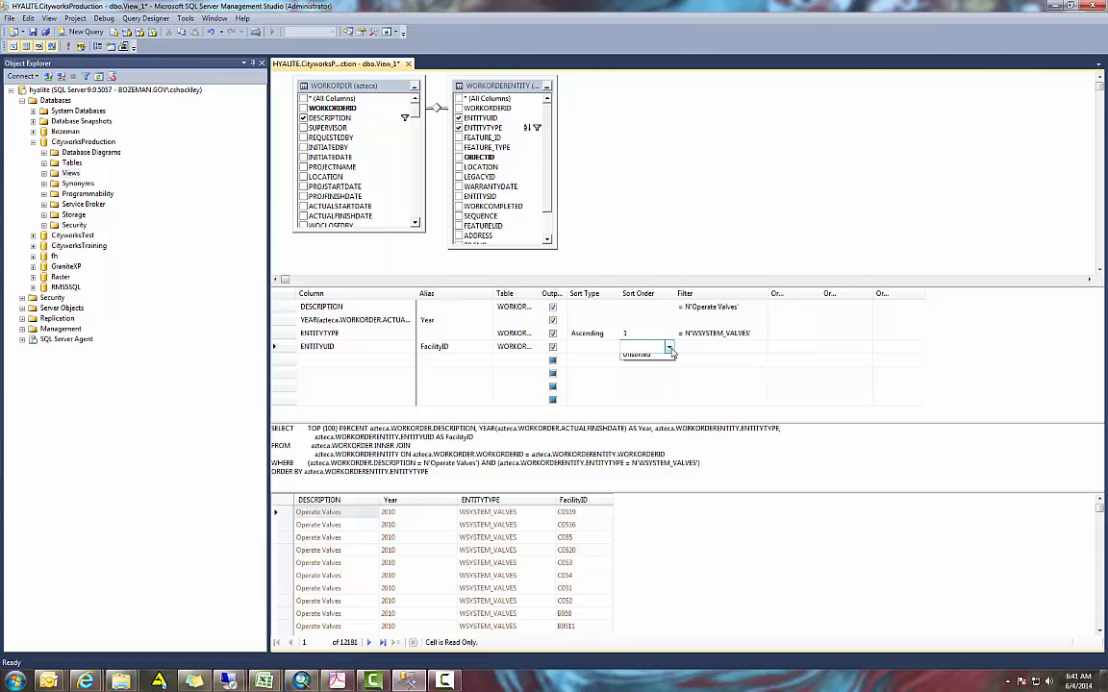
pyautogui.click(621, 358)
pyautogui.click(598, 349)
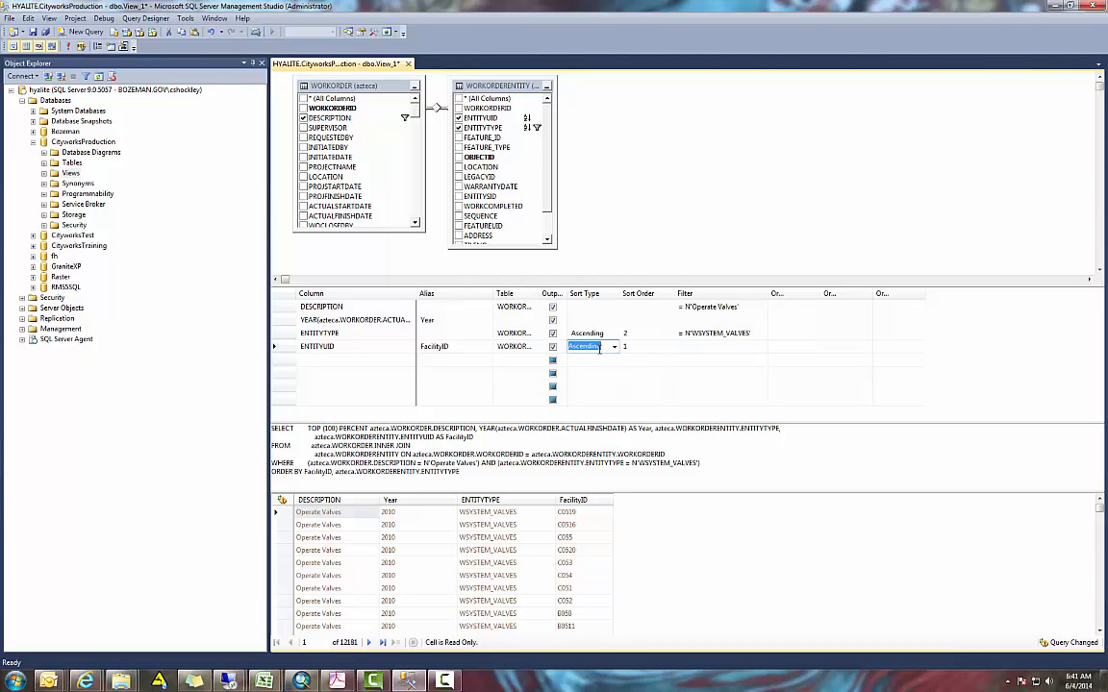
pyautogui.click(70, 46)
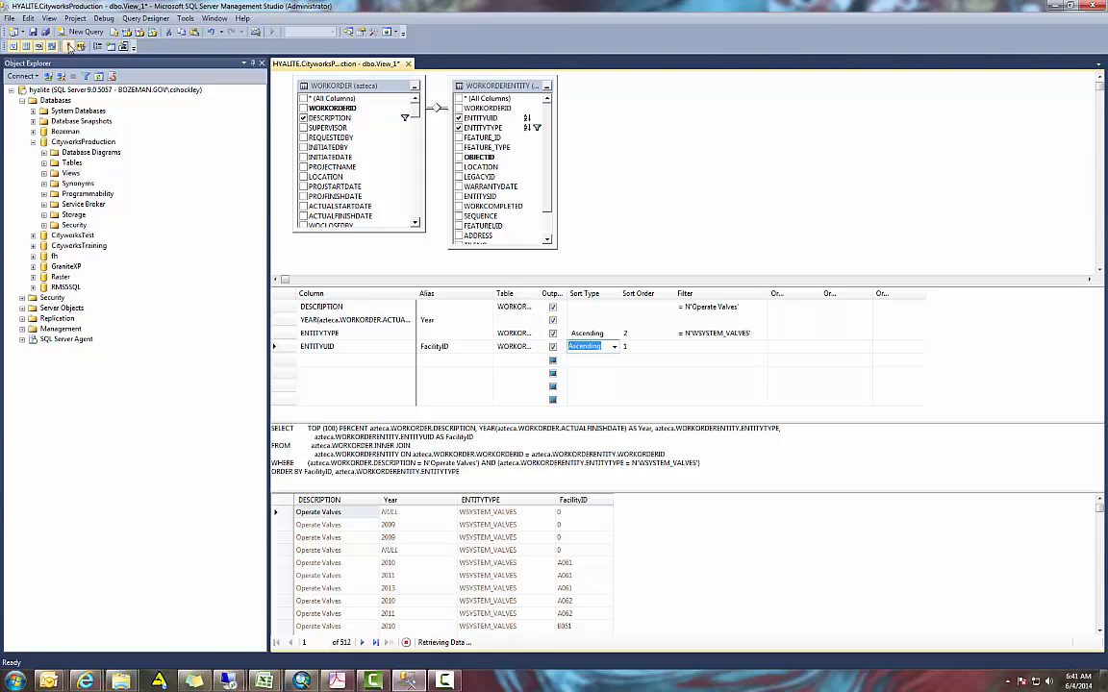
# Select the result rows for facility A061 and compare their years
pyautogui.click(284, 563)
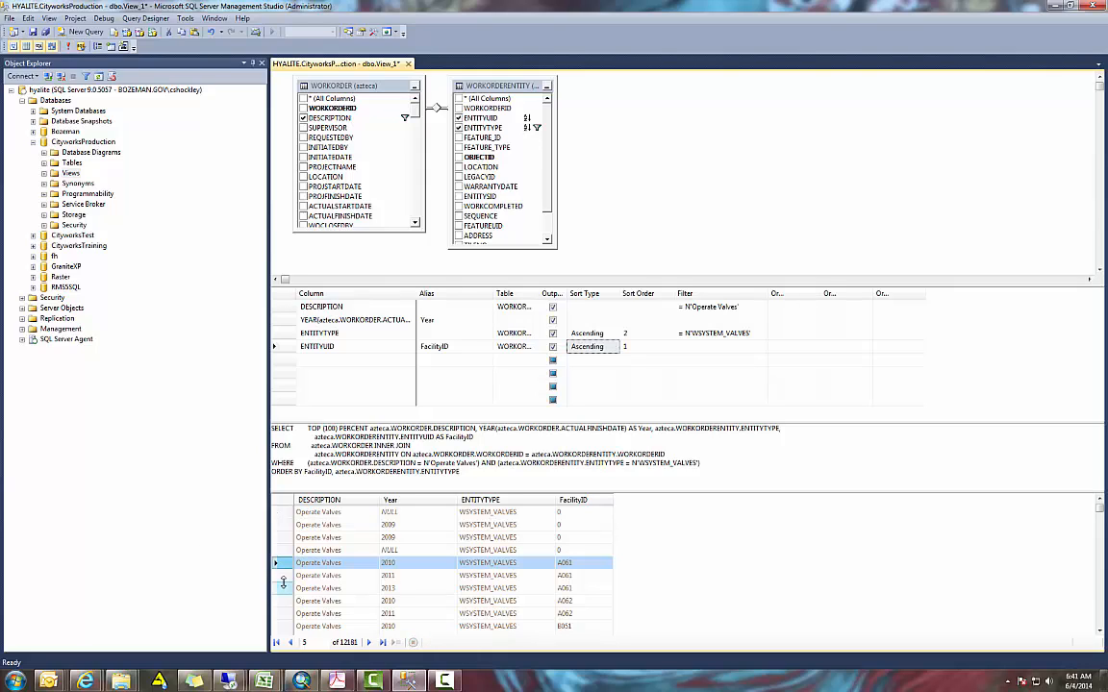
pyautogui.keyDown('ctrl'); pyautogui.click(284, 588); pyautogui.keyUp('ctrl')
pyautogui.keyDown('ctrl'); pyautogui.click(283, 575); pyautogui.keyUp('ctrl')
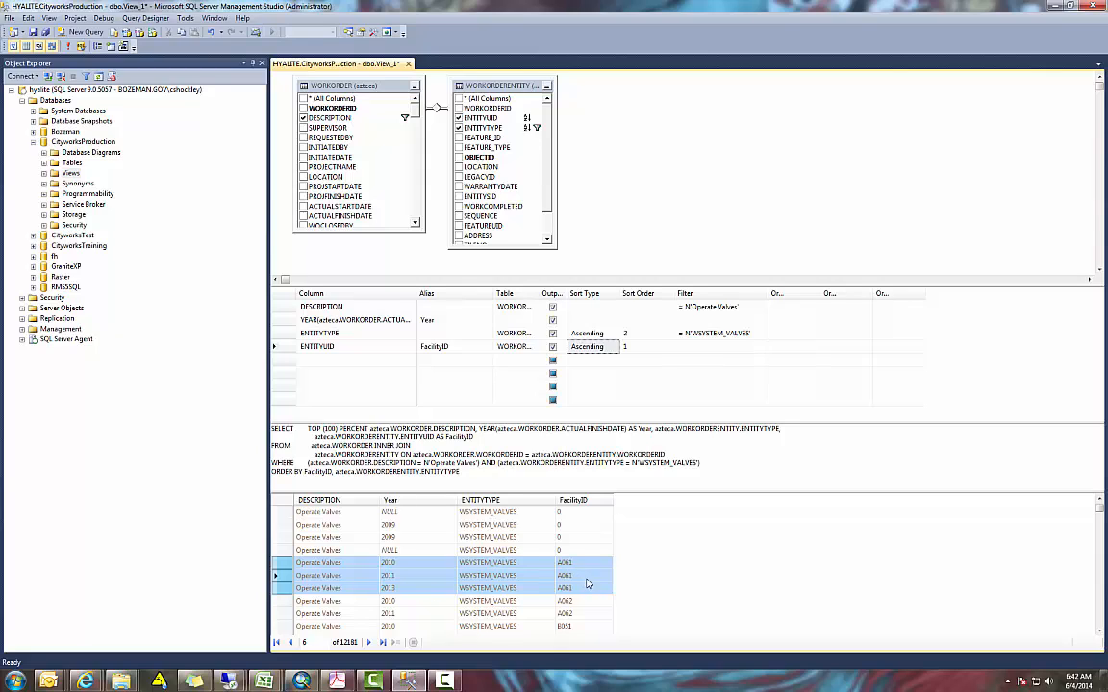
pyautogui.click(315, 589)
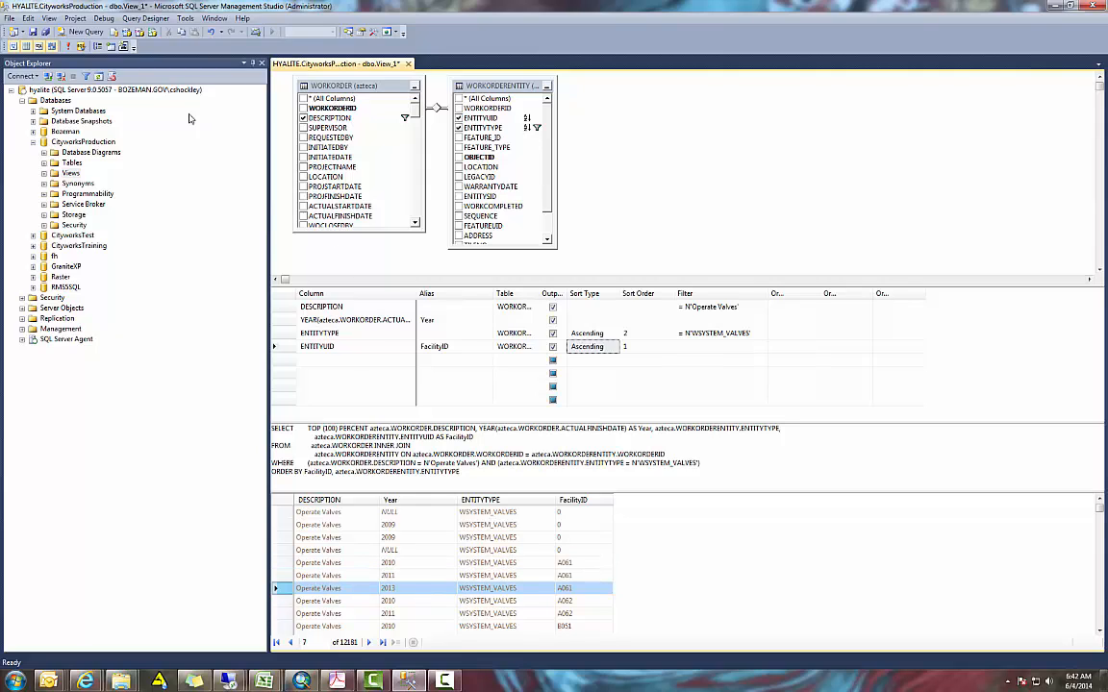
# Add grouping to the query with Max on the Year expression, rerun it and check the A061 row
pyautogui.click(98, 46)
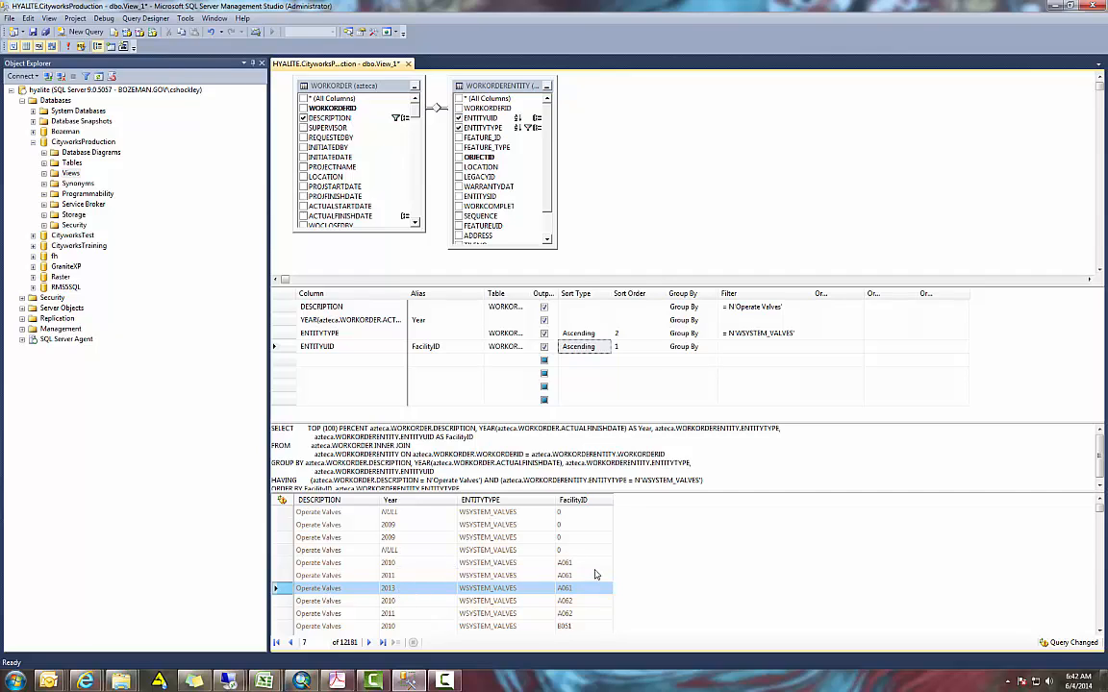
pyautogui.click(707, 320)
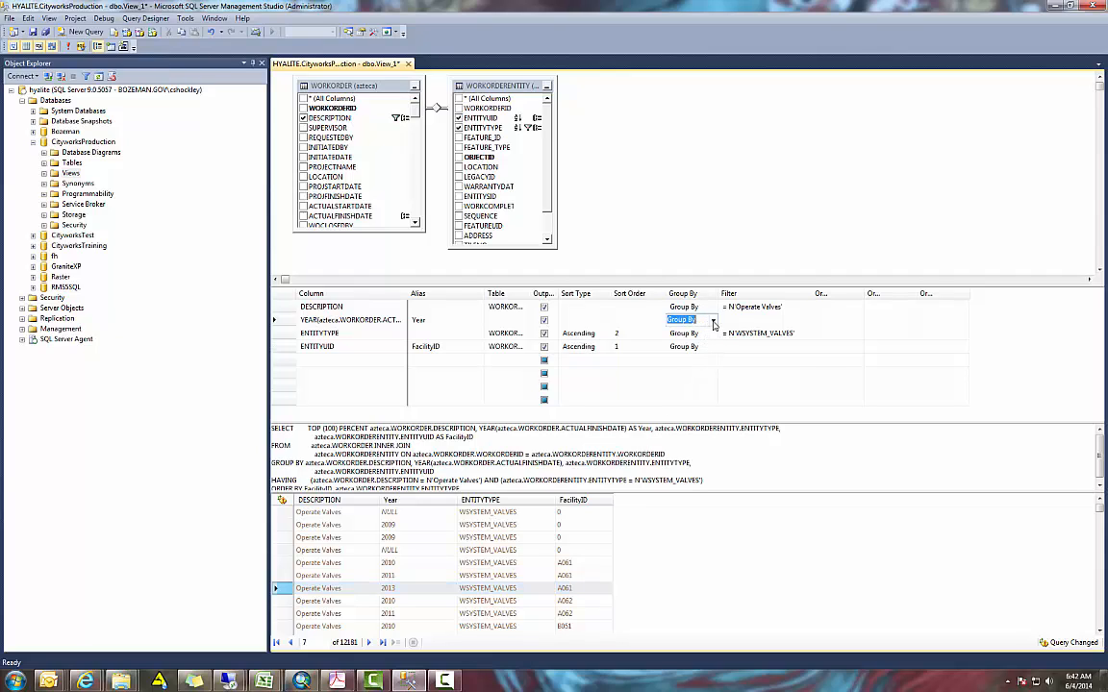
pyautogui.click(713, 320)
pyautogui.click(689, 375)
pyautogui.click(731, 319)
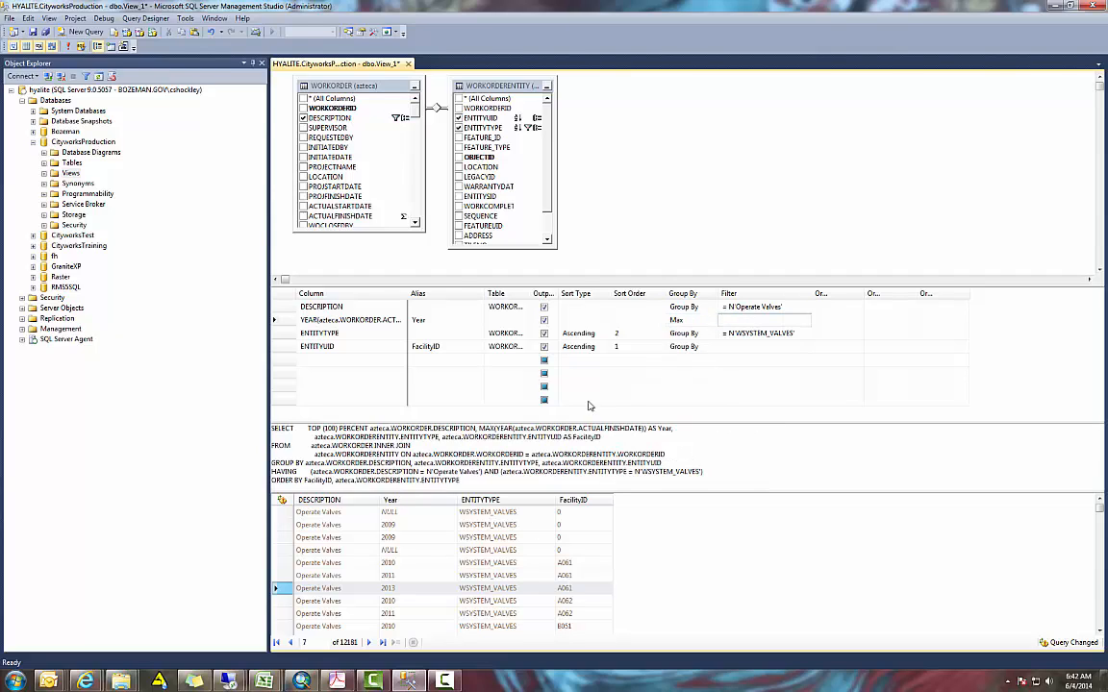
pyautogui.click(69, 47)
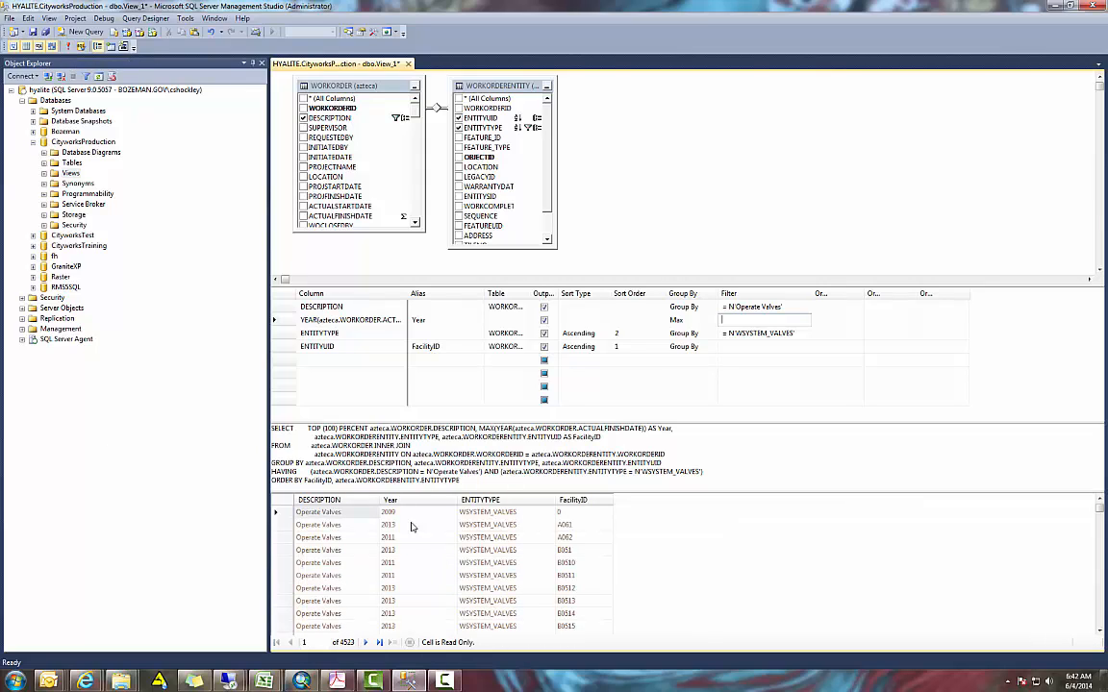
pyautogui.click(299, 526)
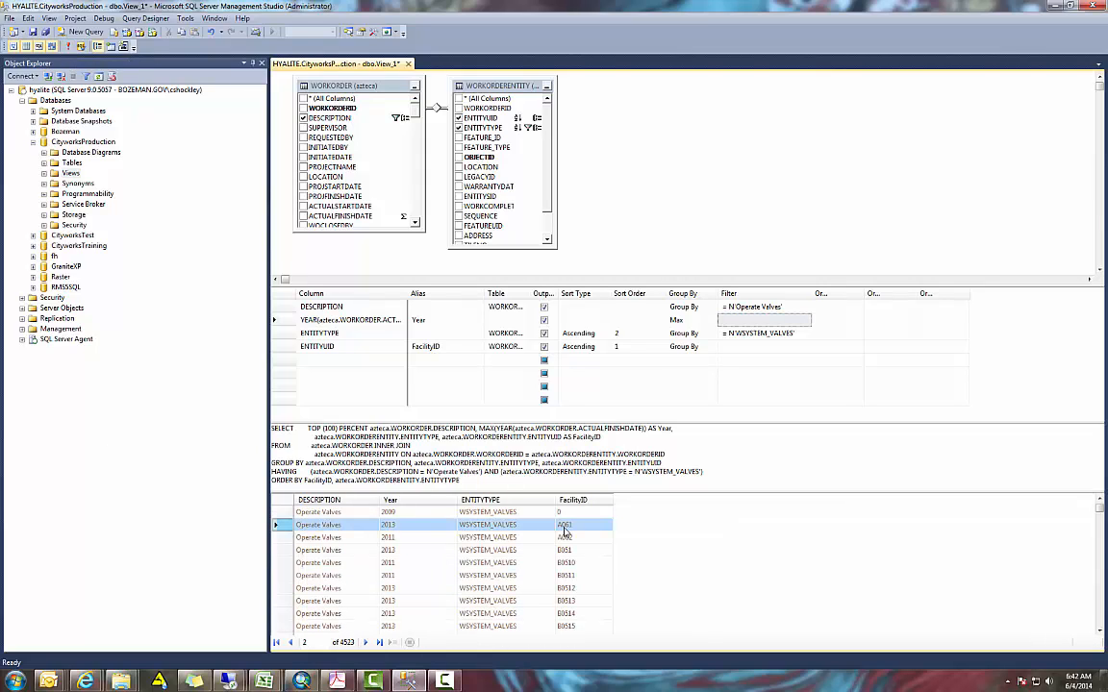